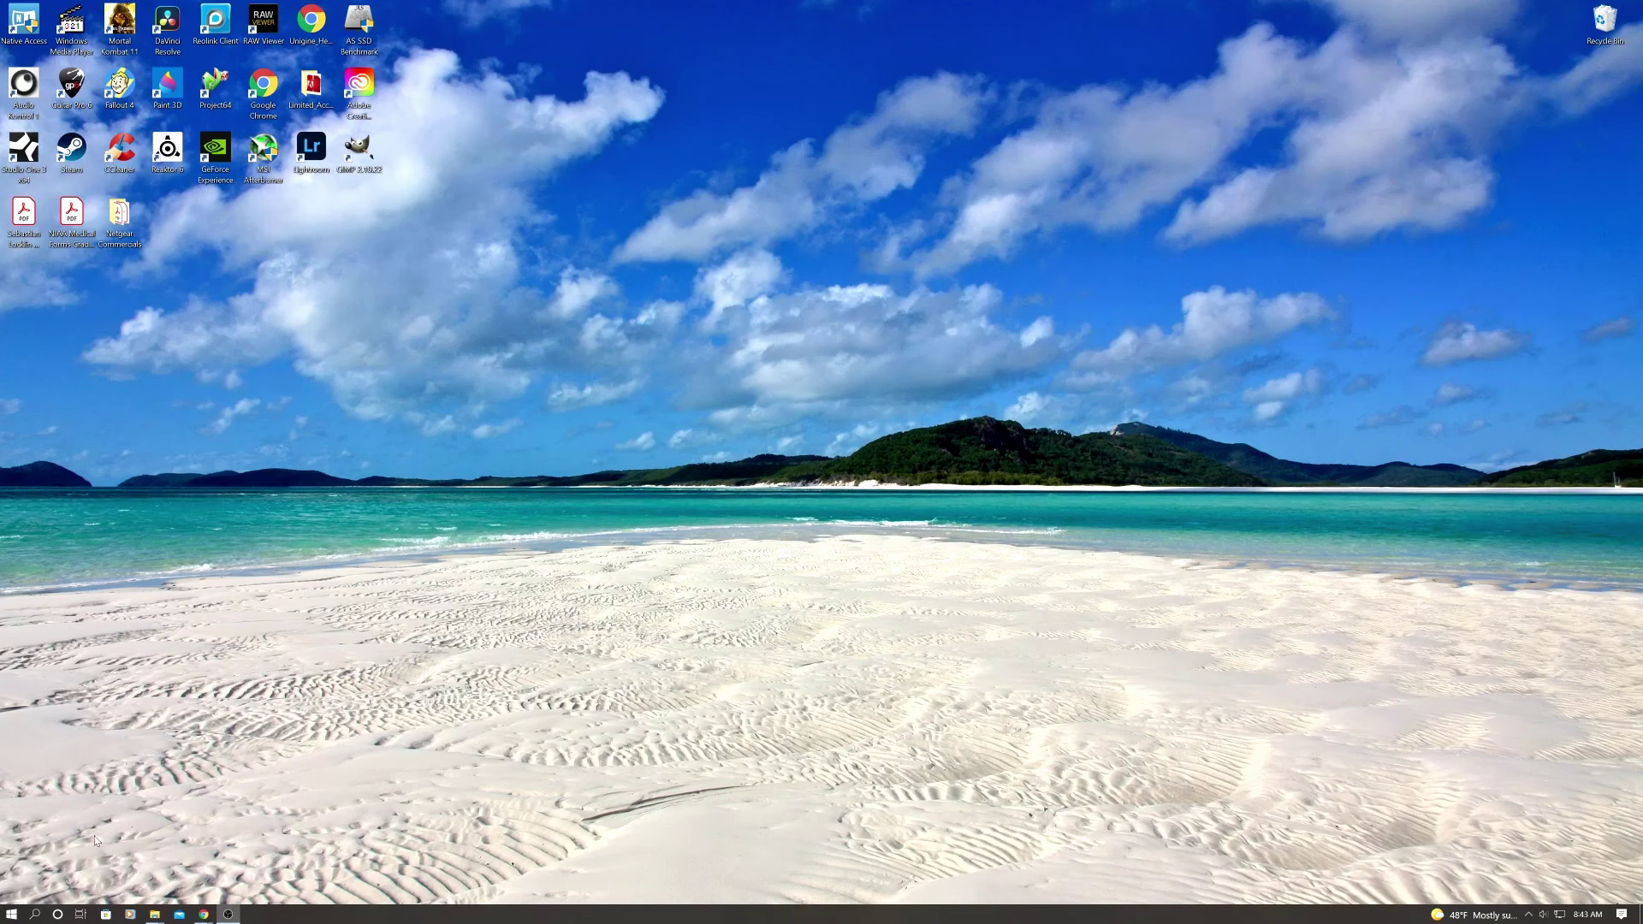
- Go from Start to Network & Internet settings and open the network adapter list
left_click(11, 913)
left_click(15, 859)
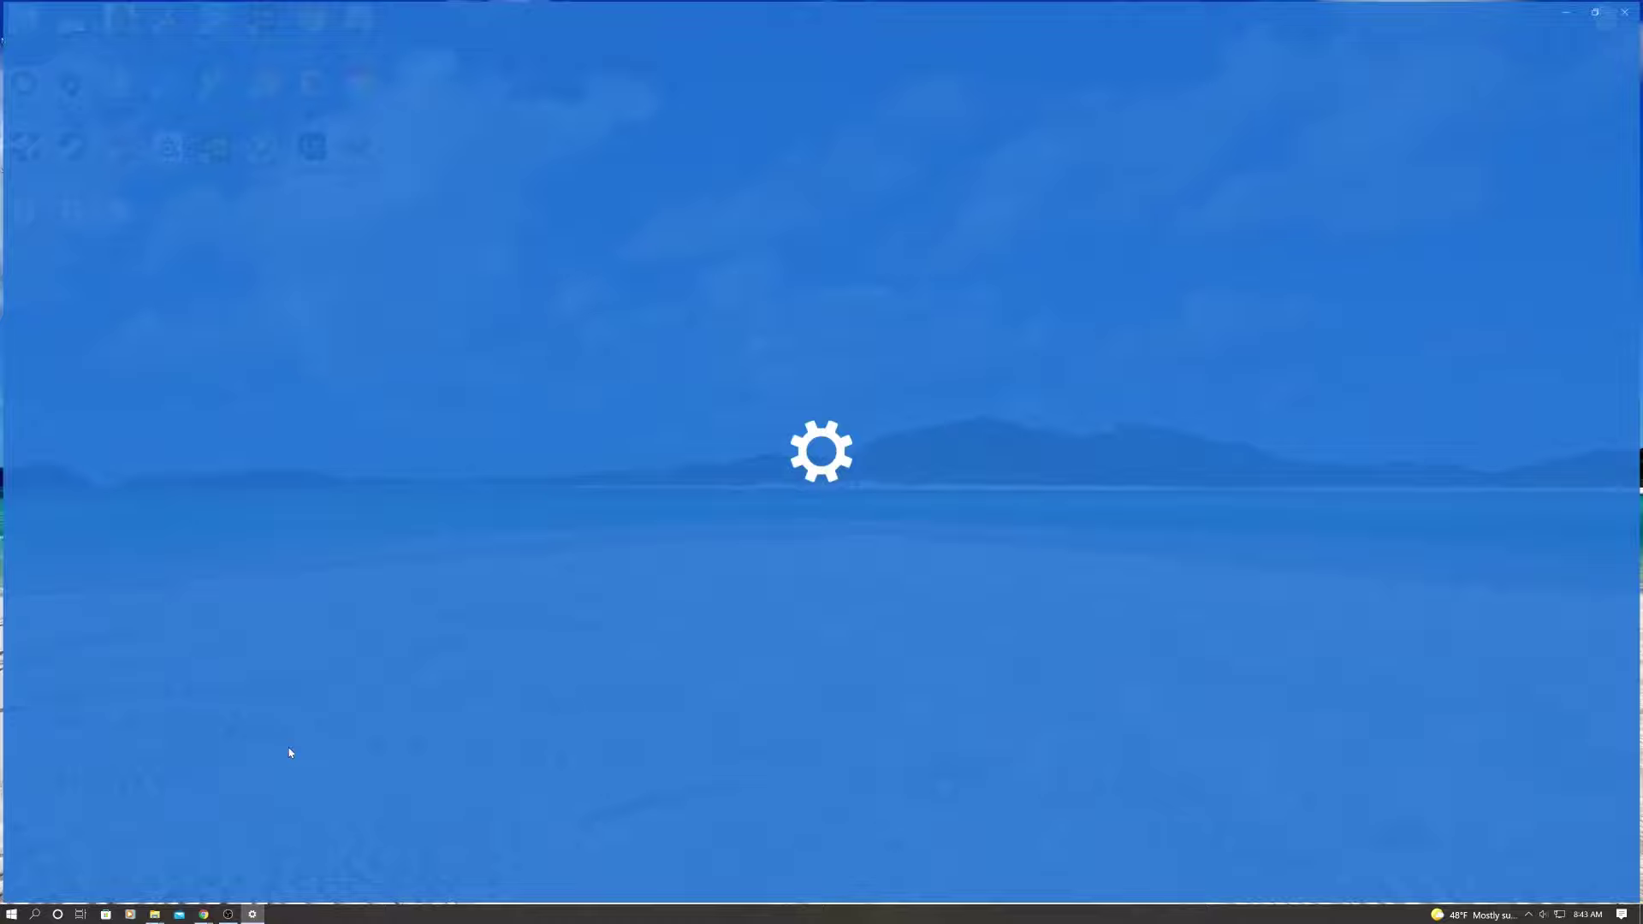
left_click(993, 213)
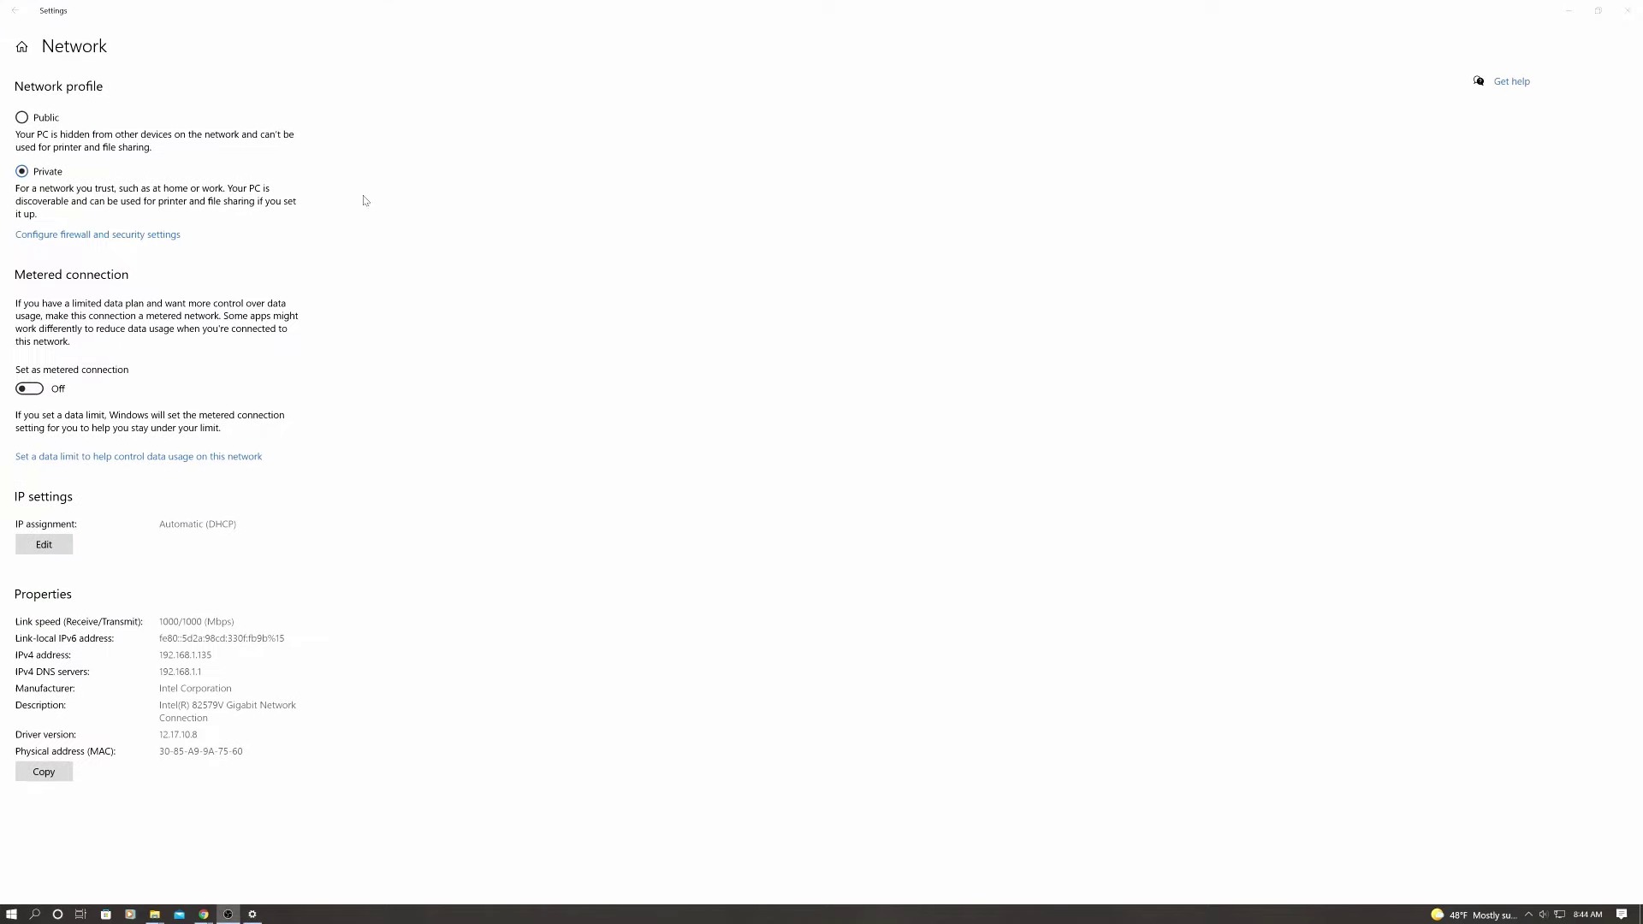
left_click(15, 14)
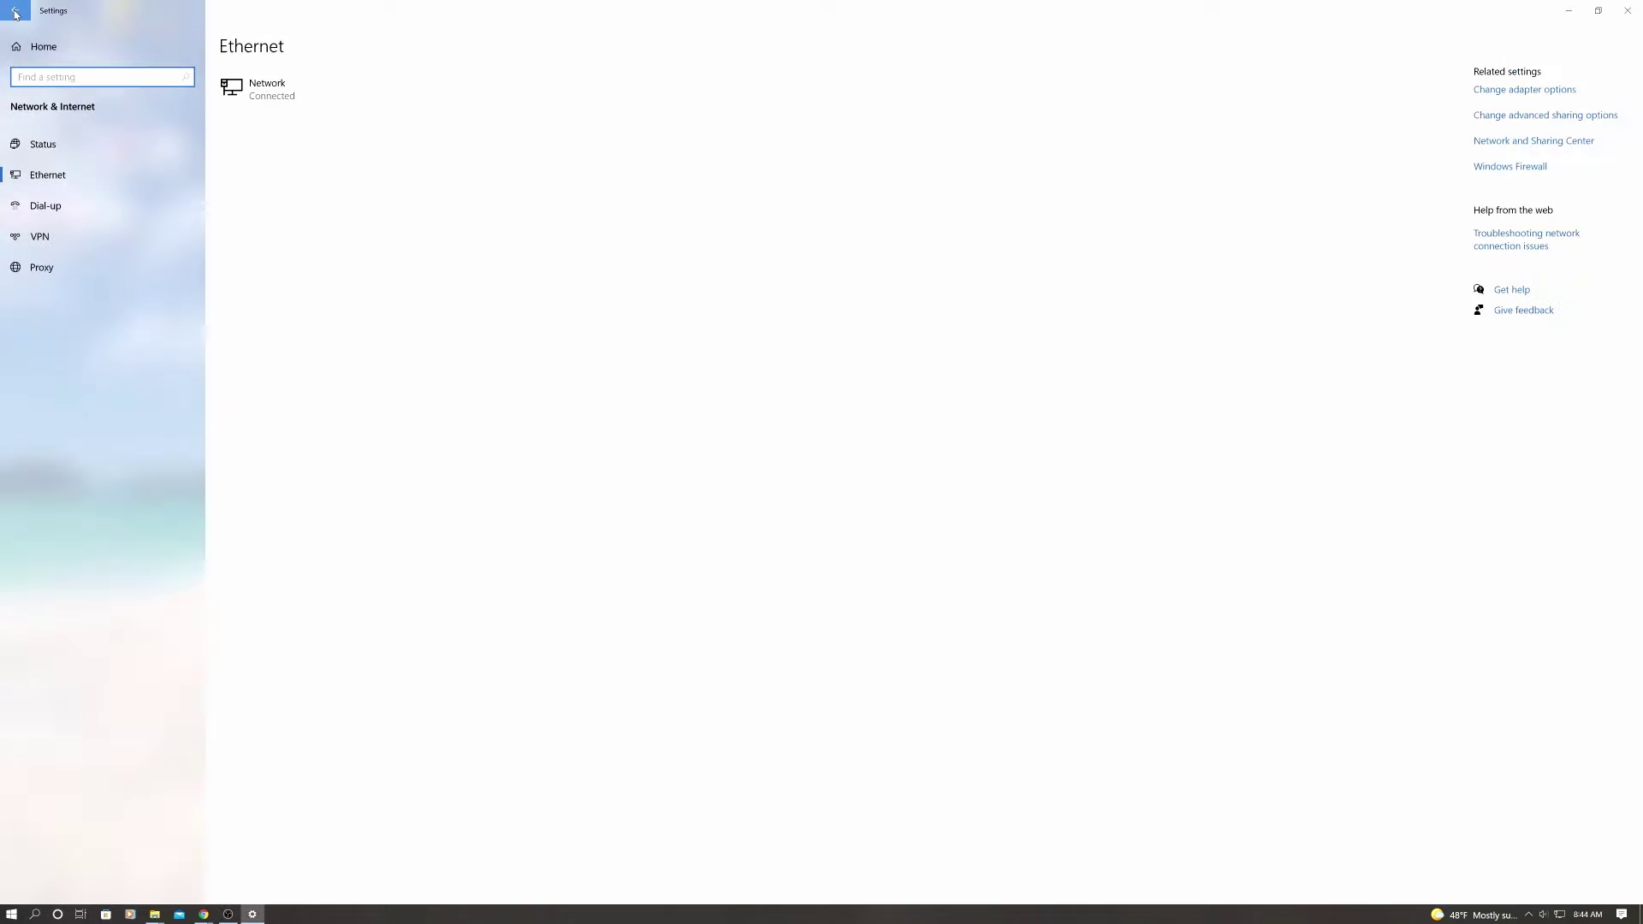
left_click(15, 14)
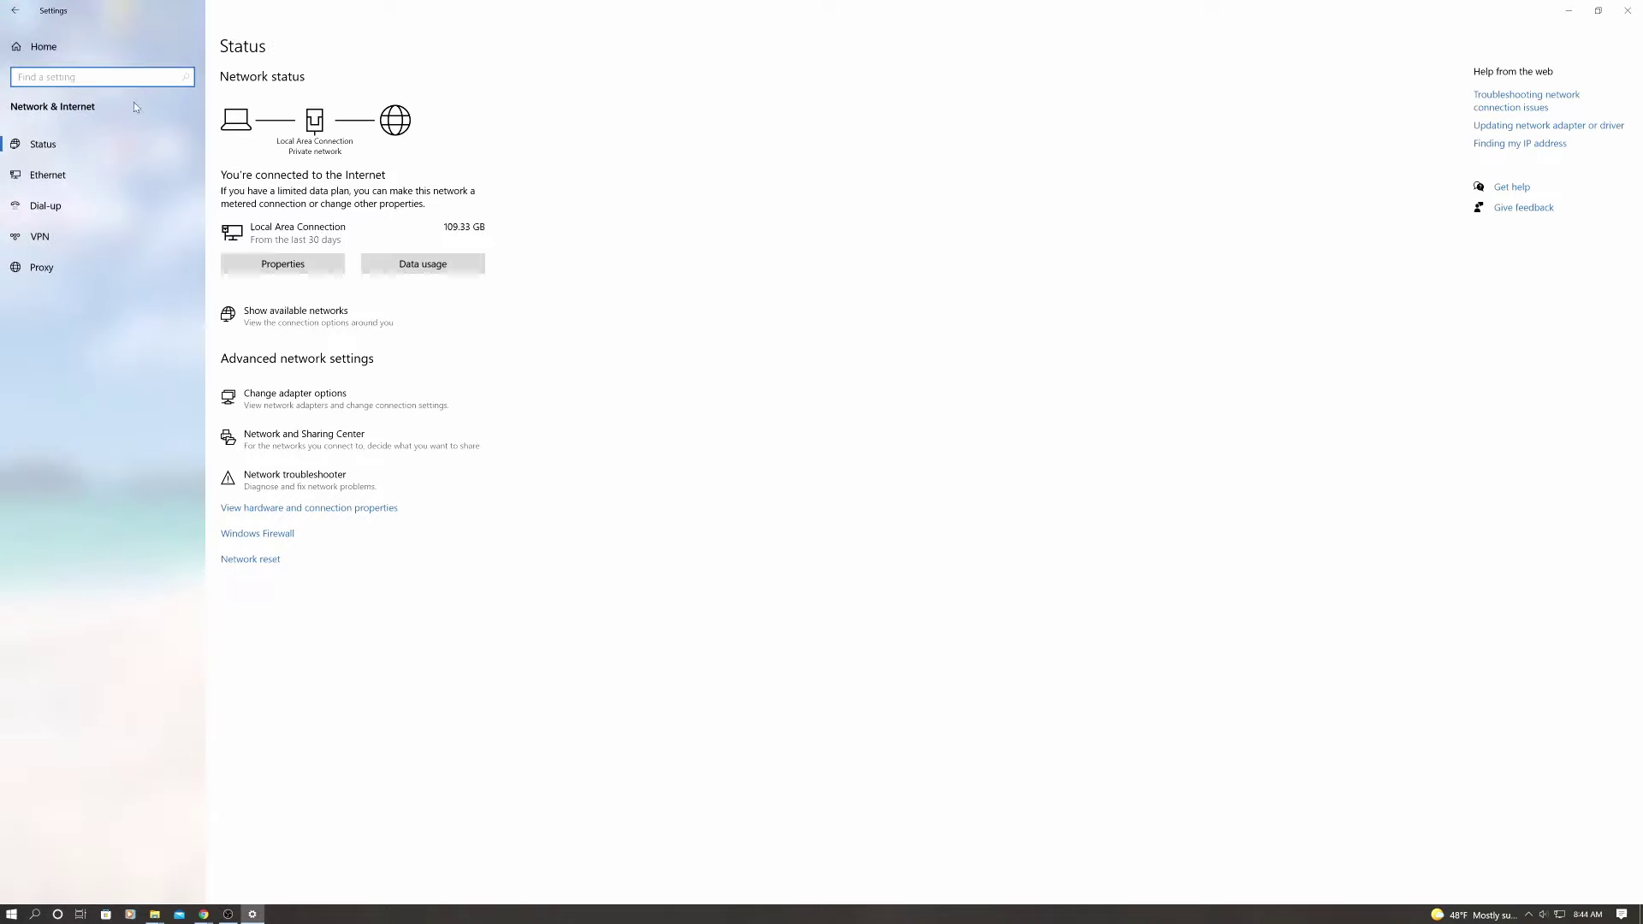
left_click(296, 402)
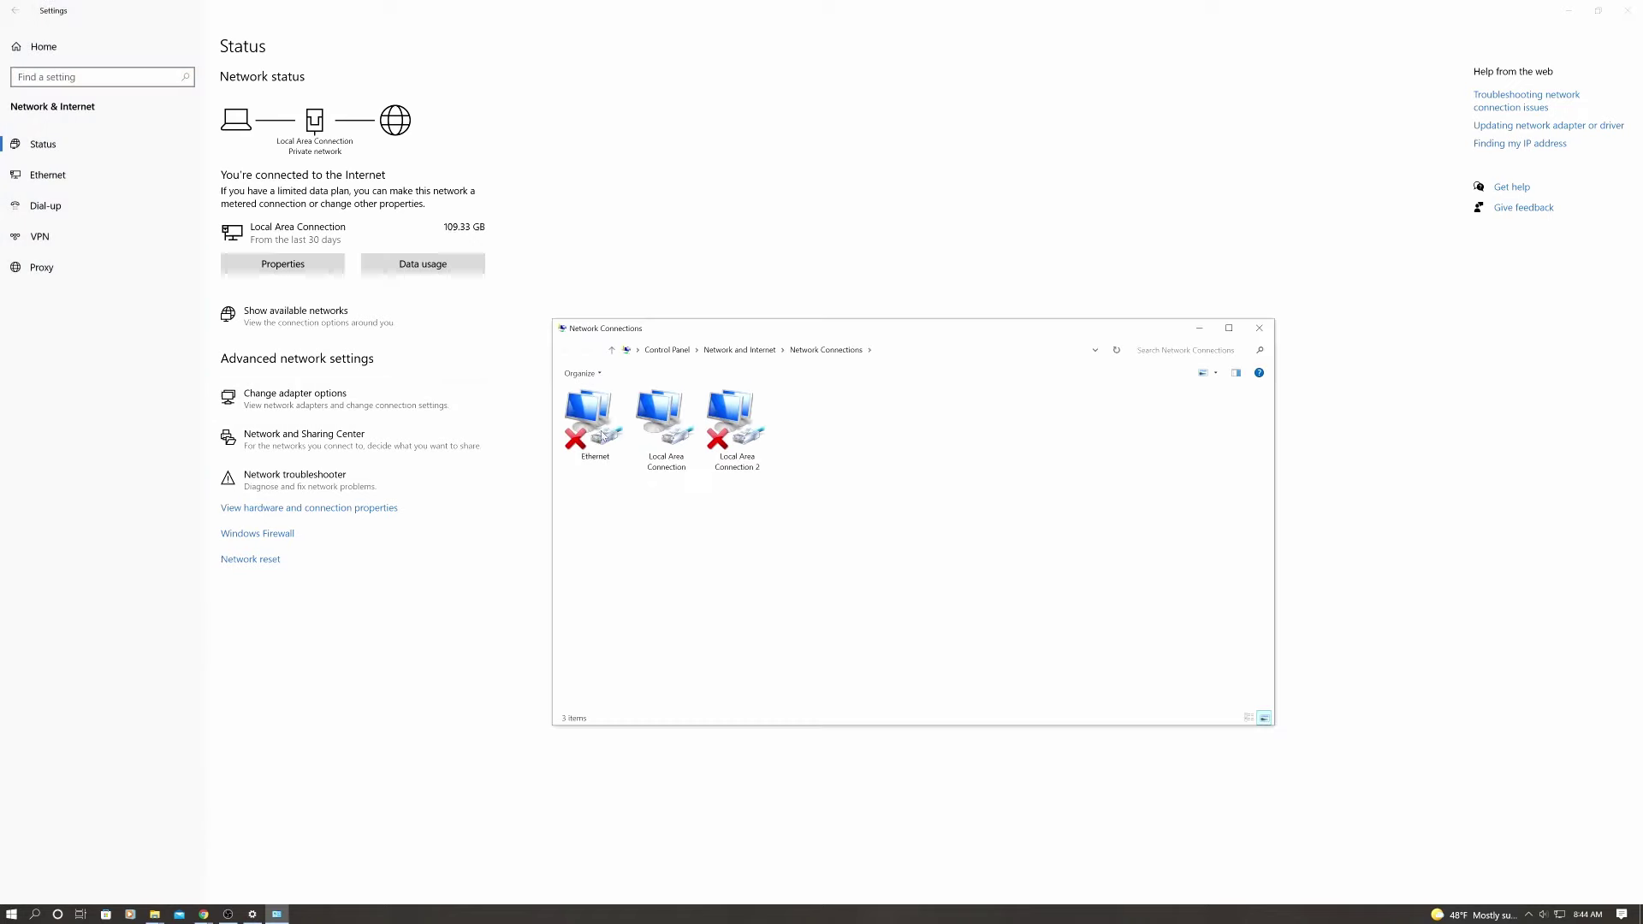
- Open Local Area Connection's properties and select Internet Protocol Version 4 (TCP/IPv4)
right_click(667, 417)
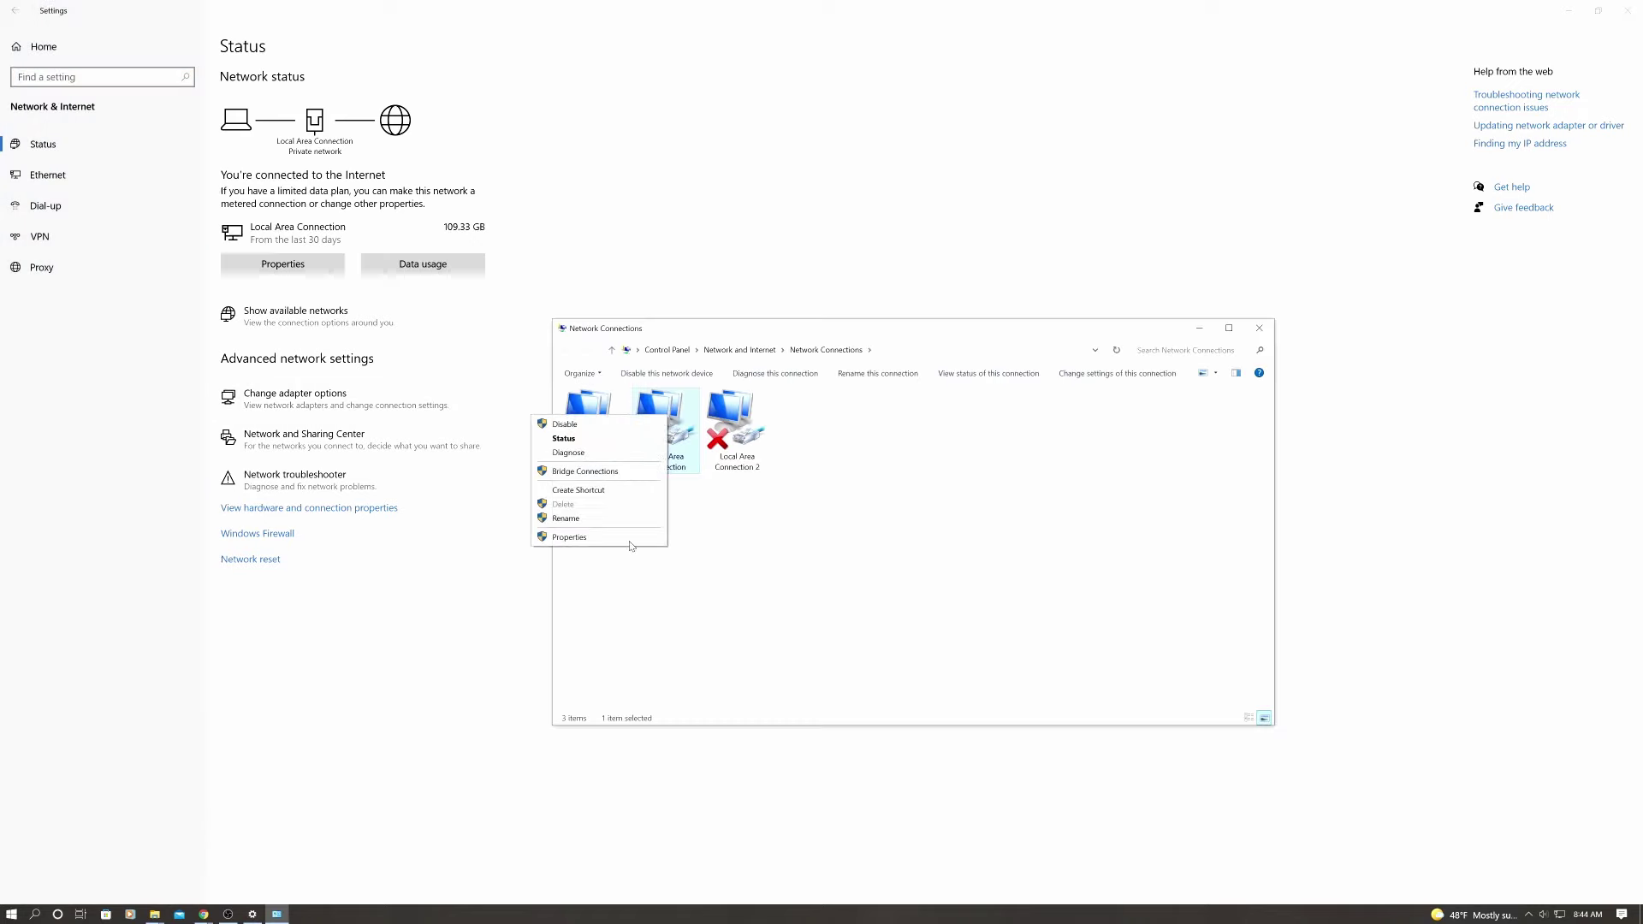
left_click(630, 537)
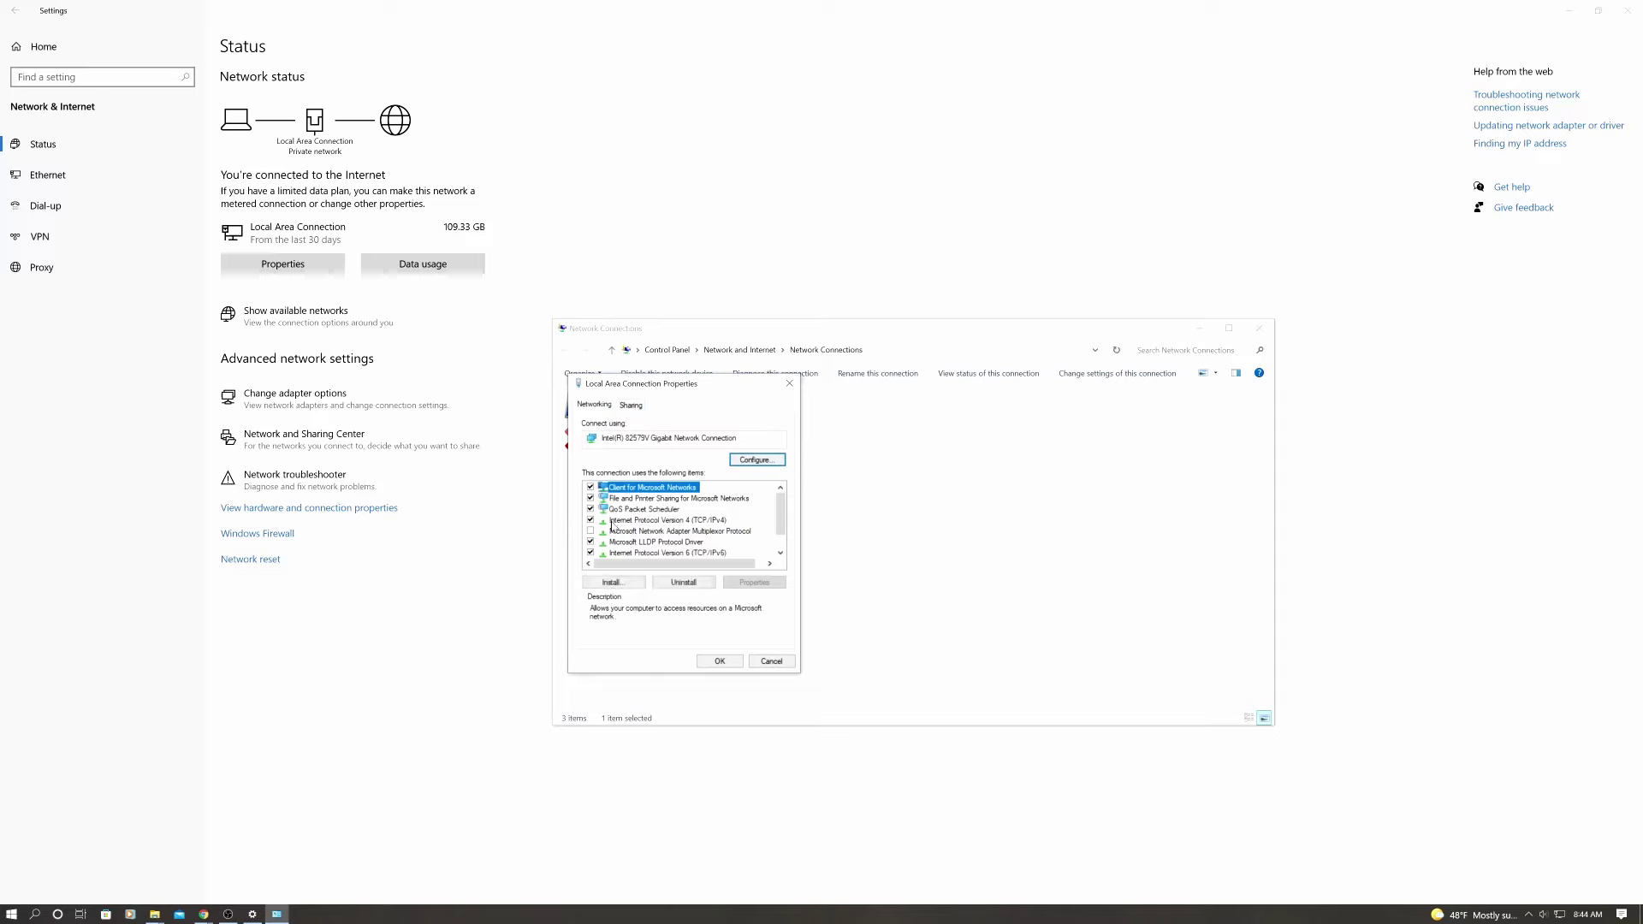
left_click(636, 520)
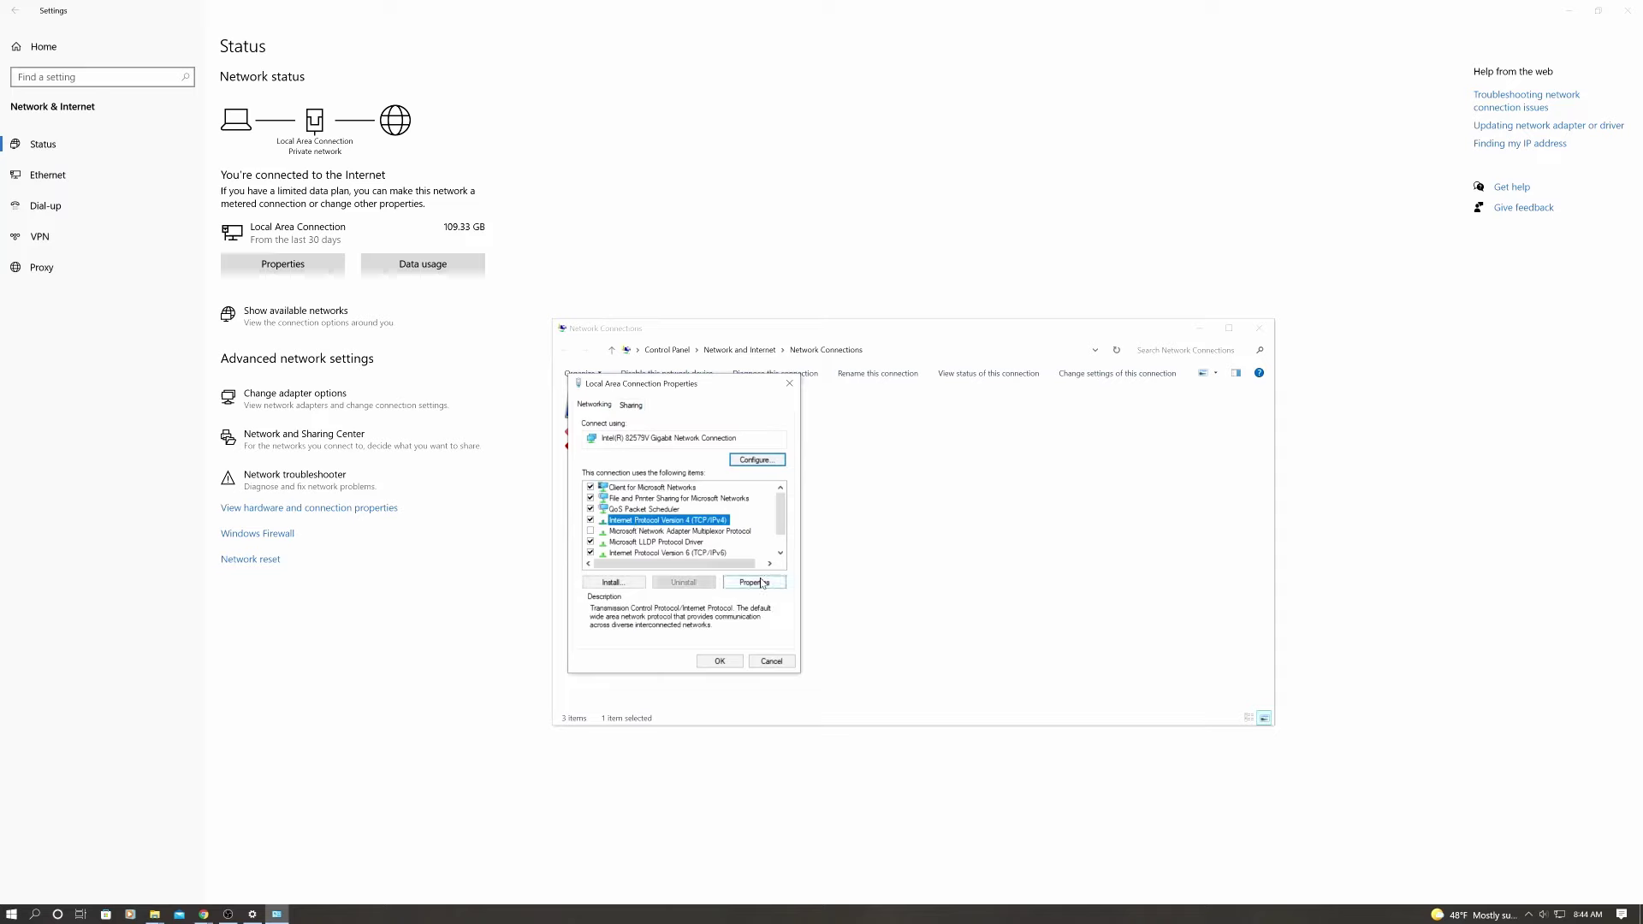
- Open the TCP/IPv4 properties and choose 'Use the following IP address'
left_click(763, 584)
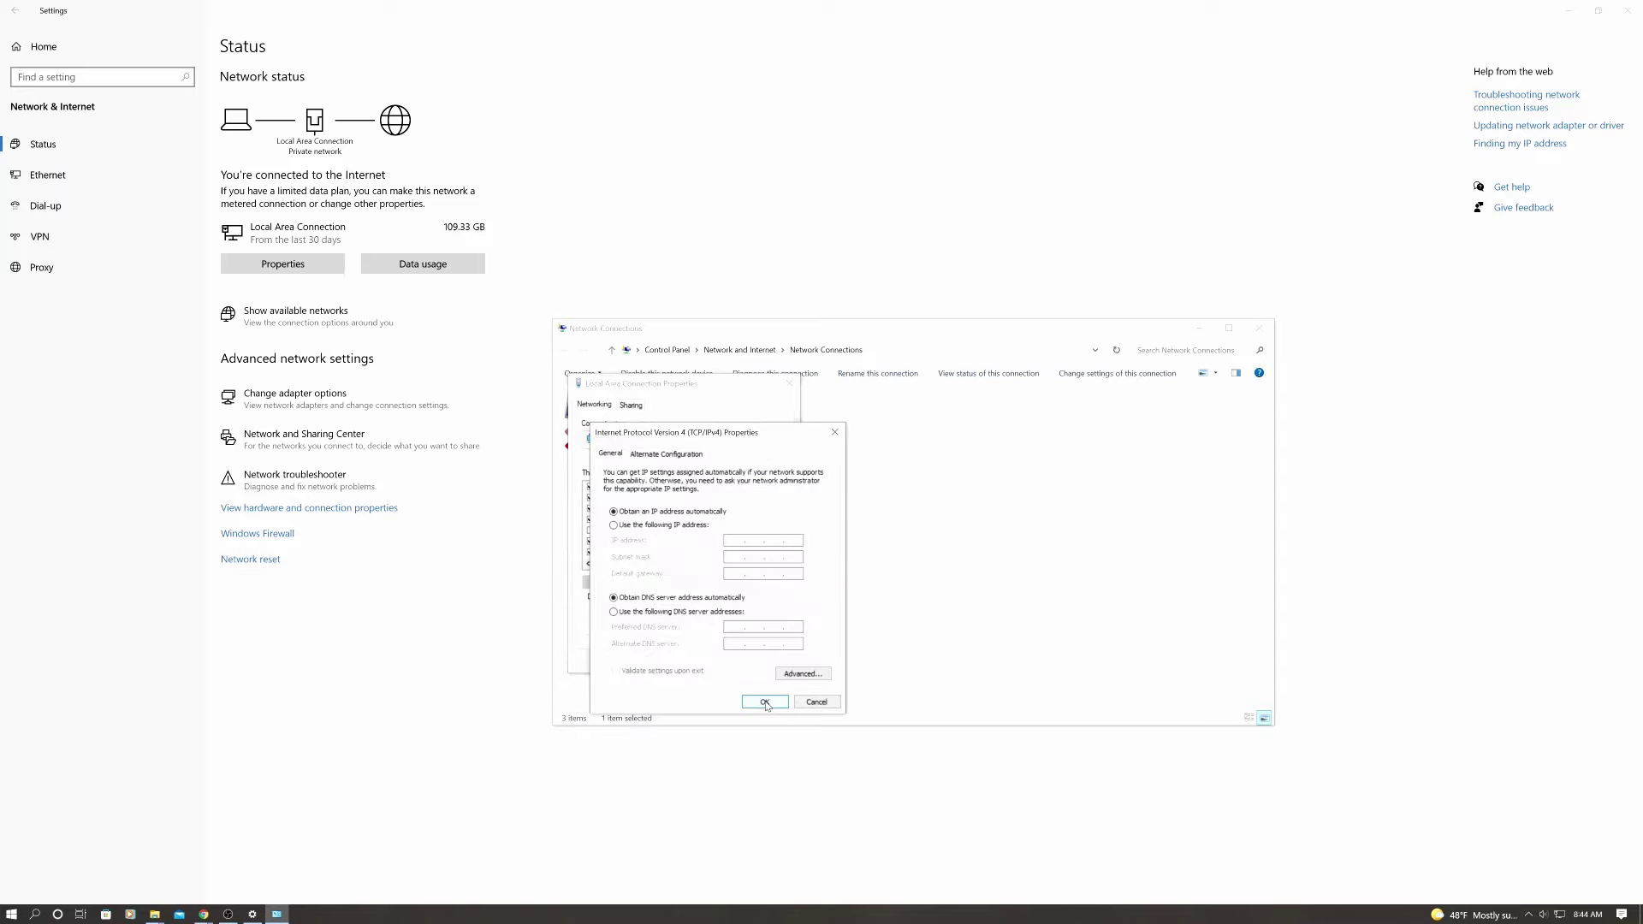
left_click(613, 525)
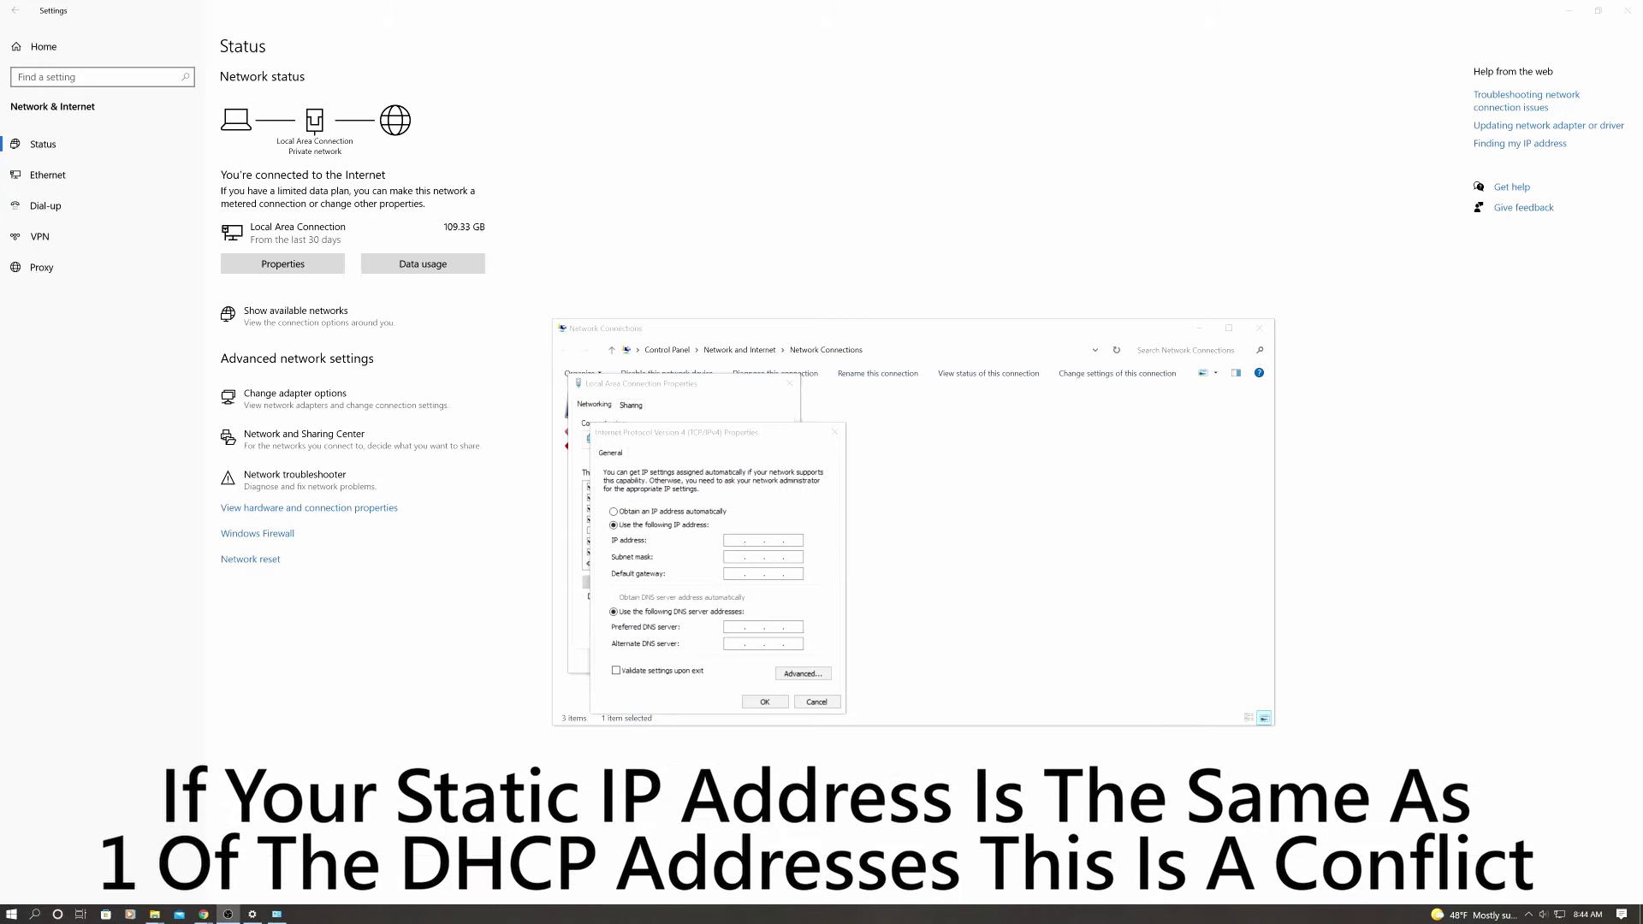
- Enter IP 192.168.1.200, mask 255.255.255.0, gateway 192.168.1.1, DNS 1.1.1.3 and 1.0.0.3
left_click(738, 540)
type("19")
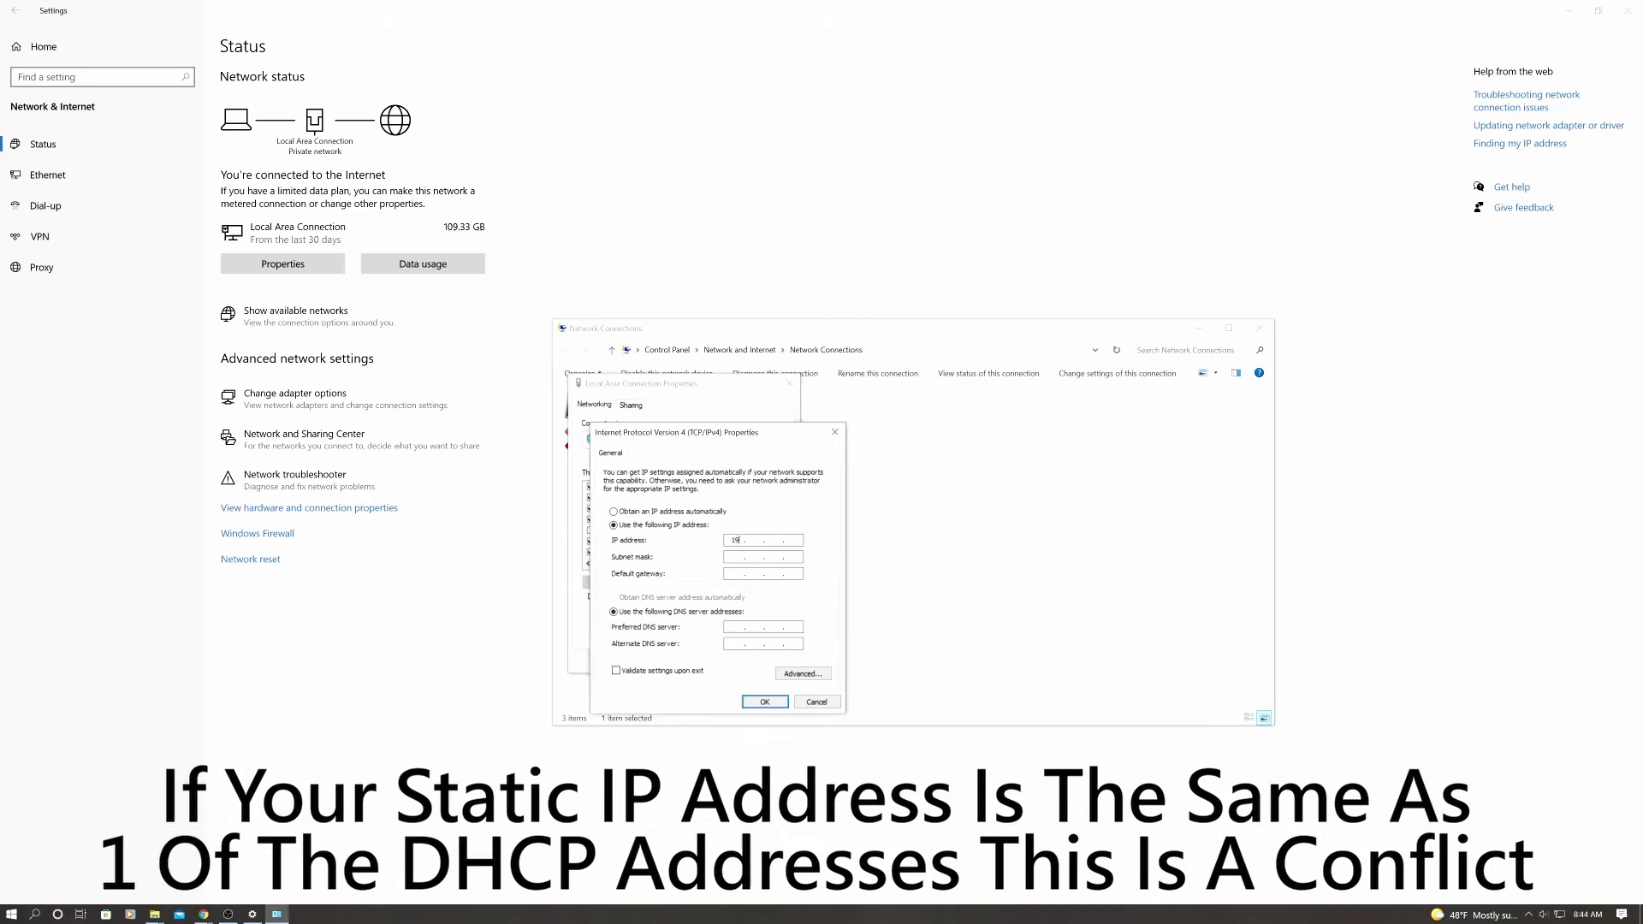
type("2 . 168 . ")
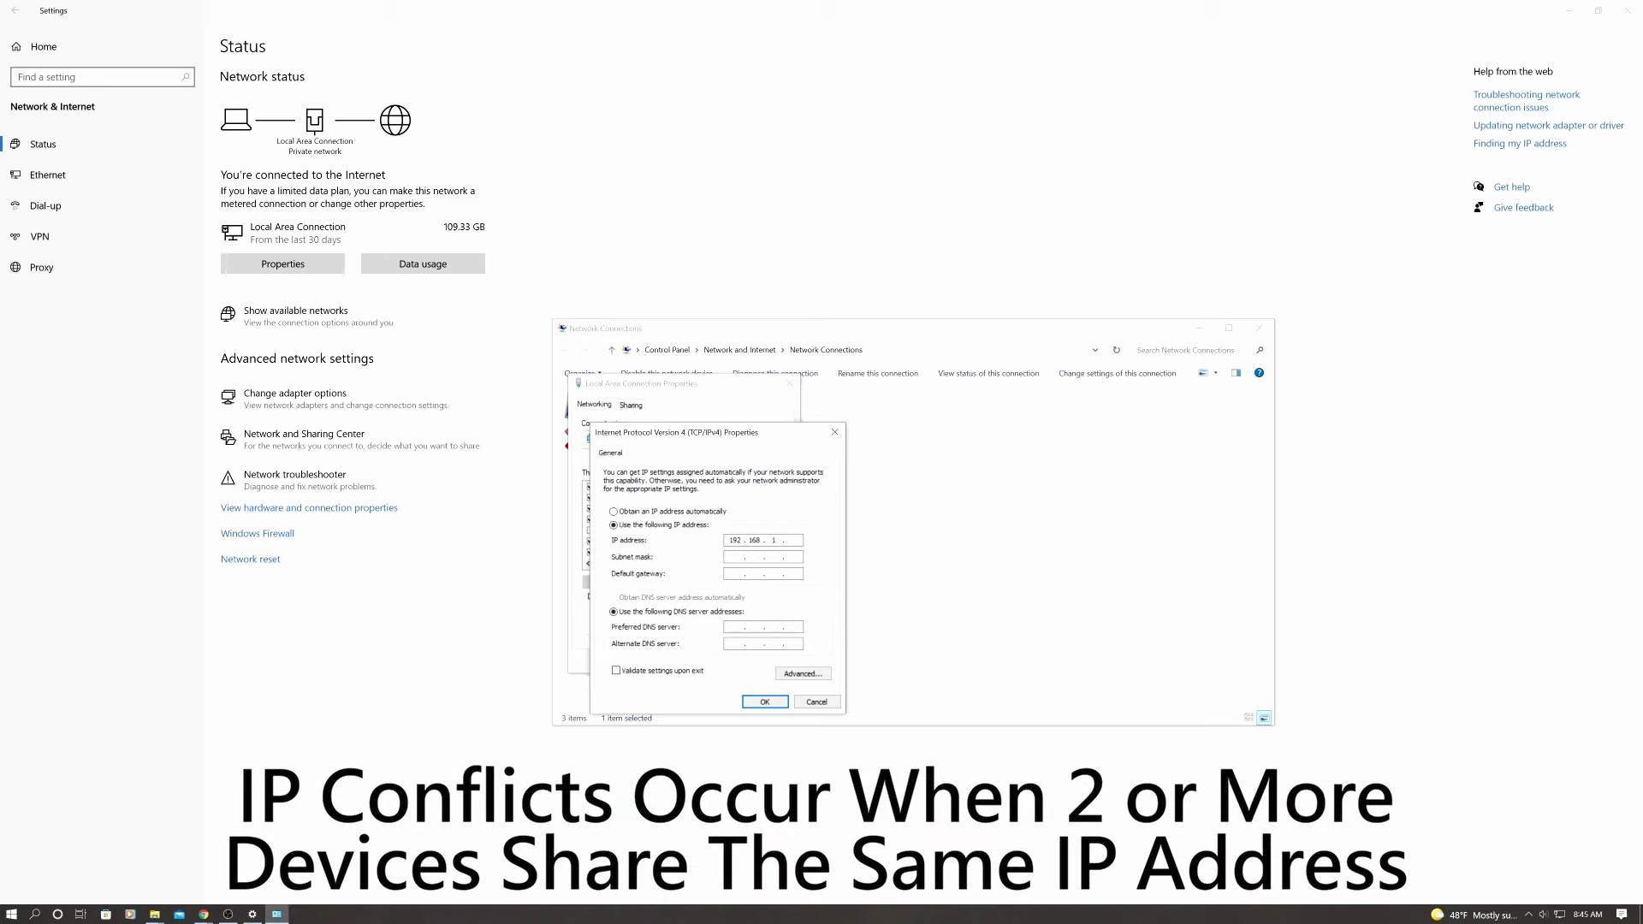
type("1 . ")
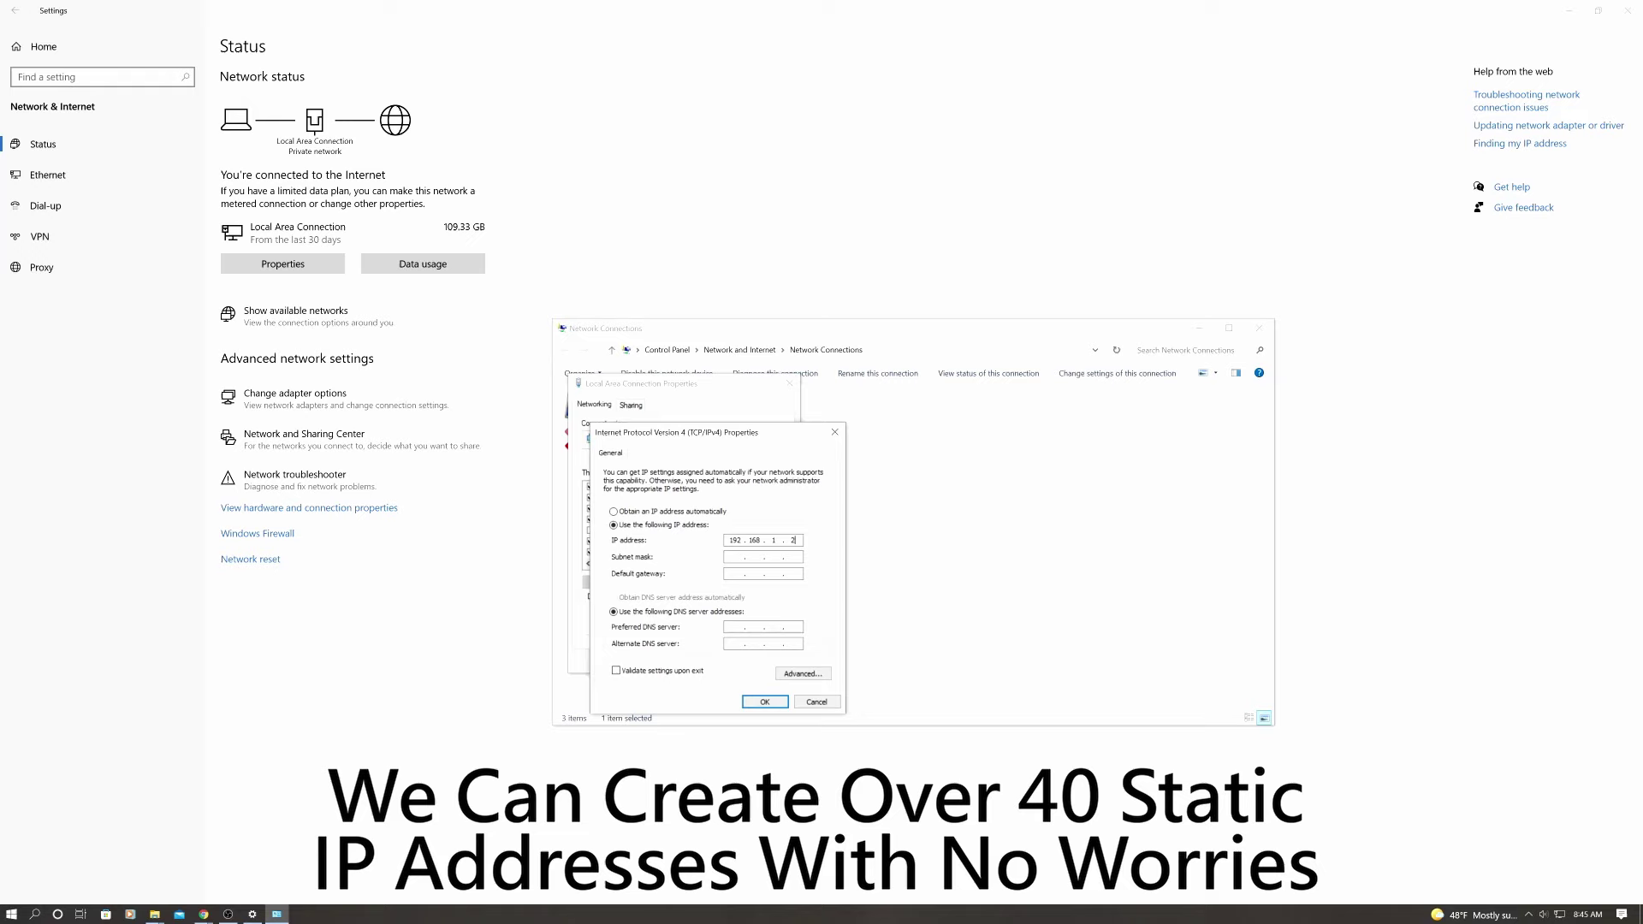
type("200")
left_click(729, 557)
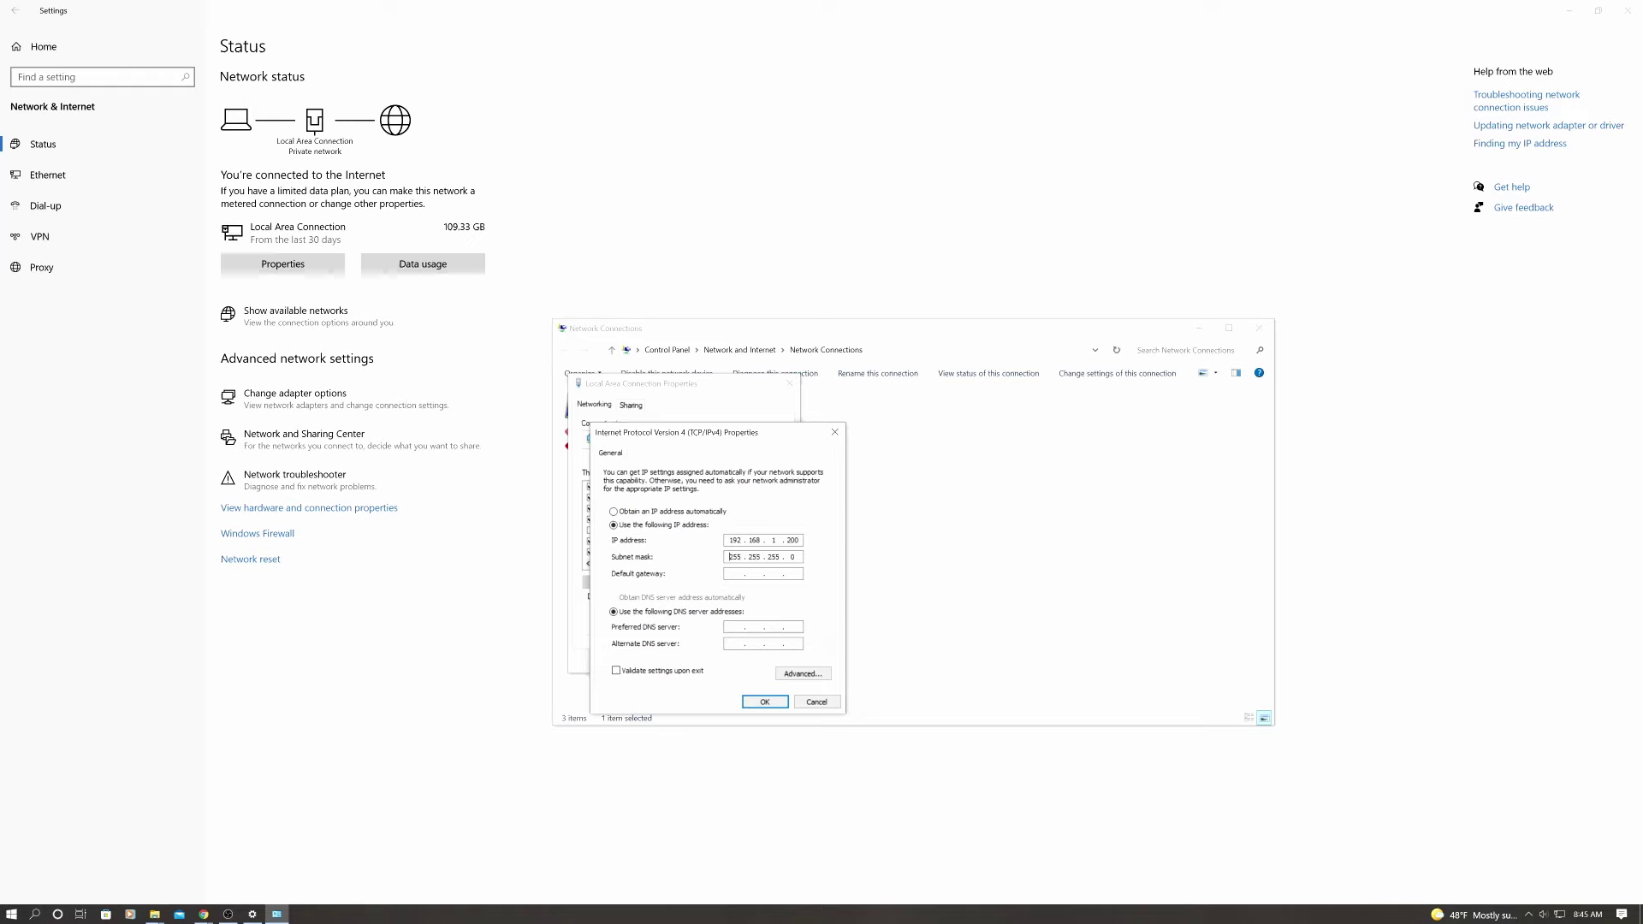
left_click(730, 573)
type("192 . 168 .")
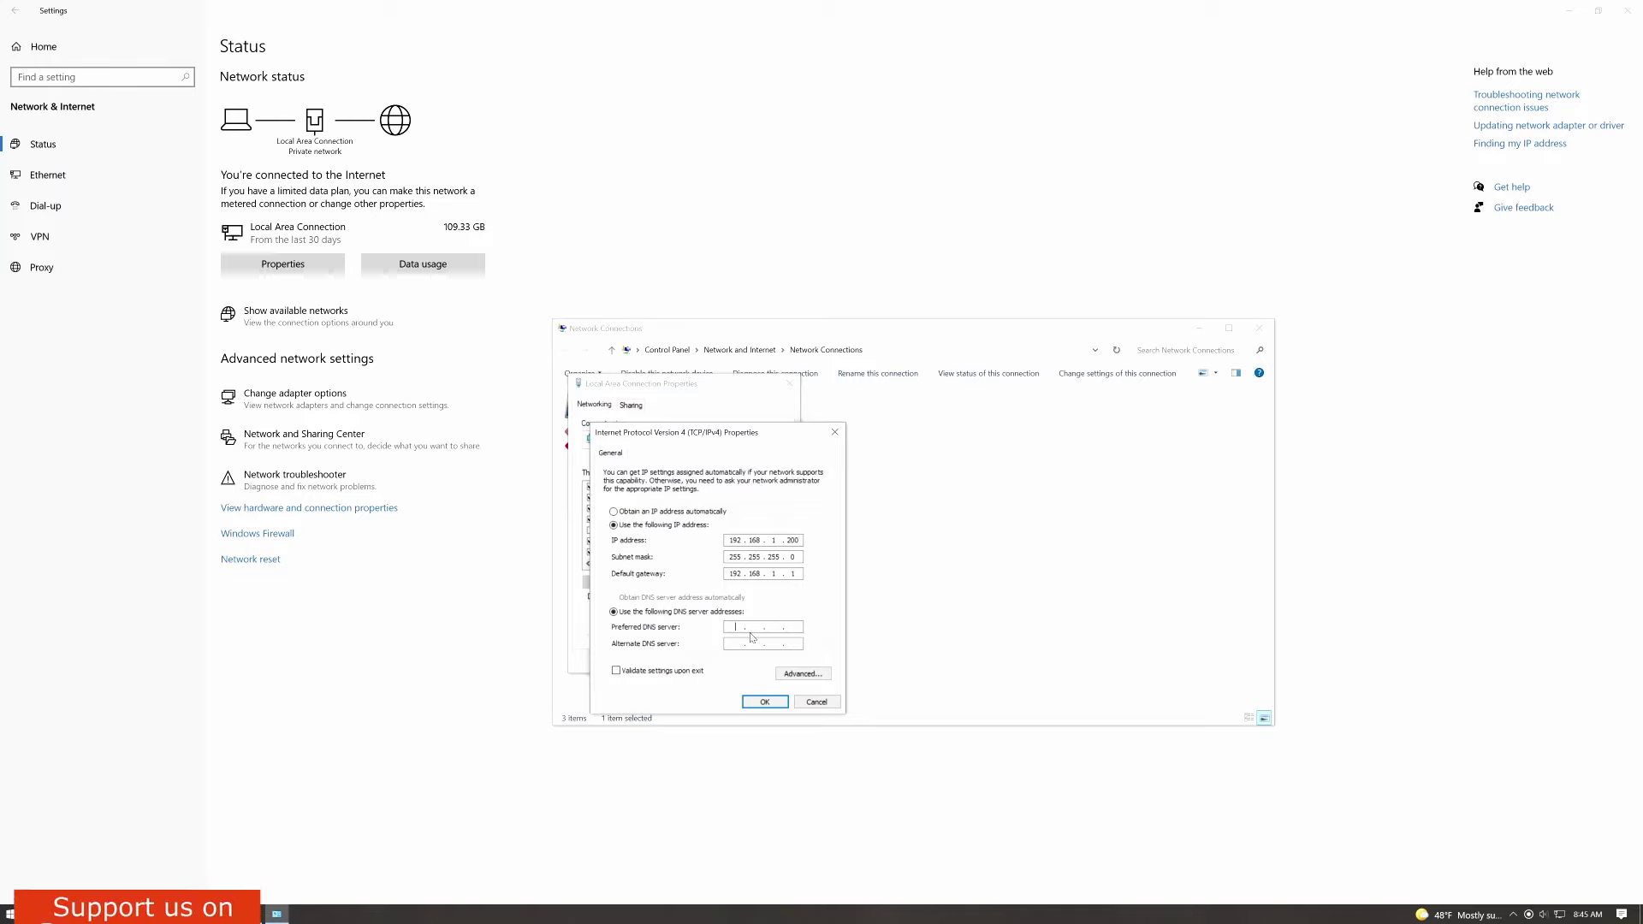
type("1 . 1 . 1 .")
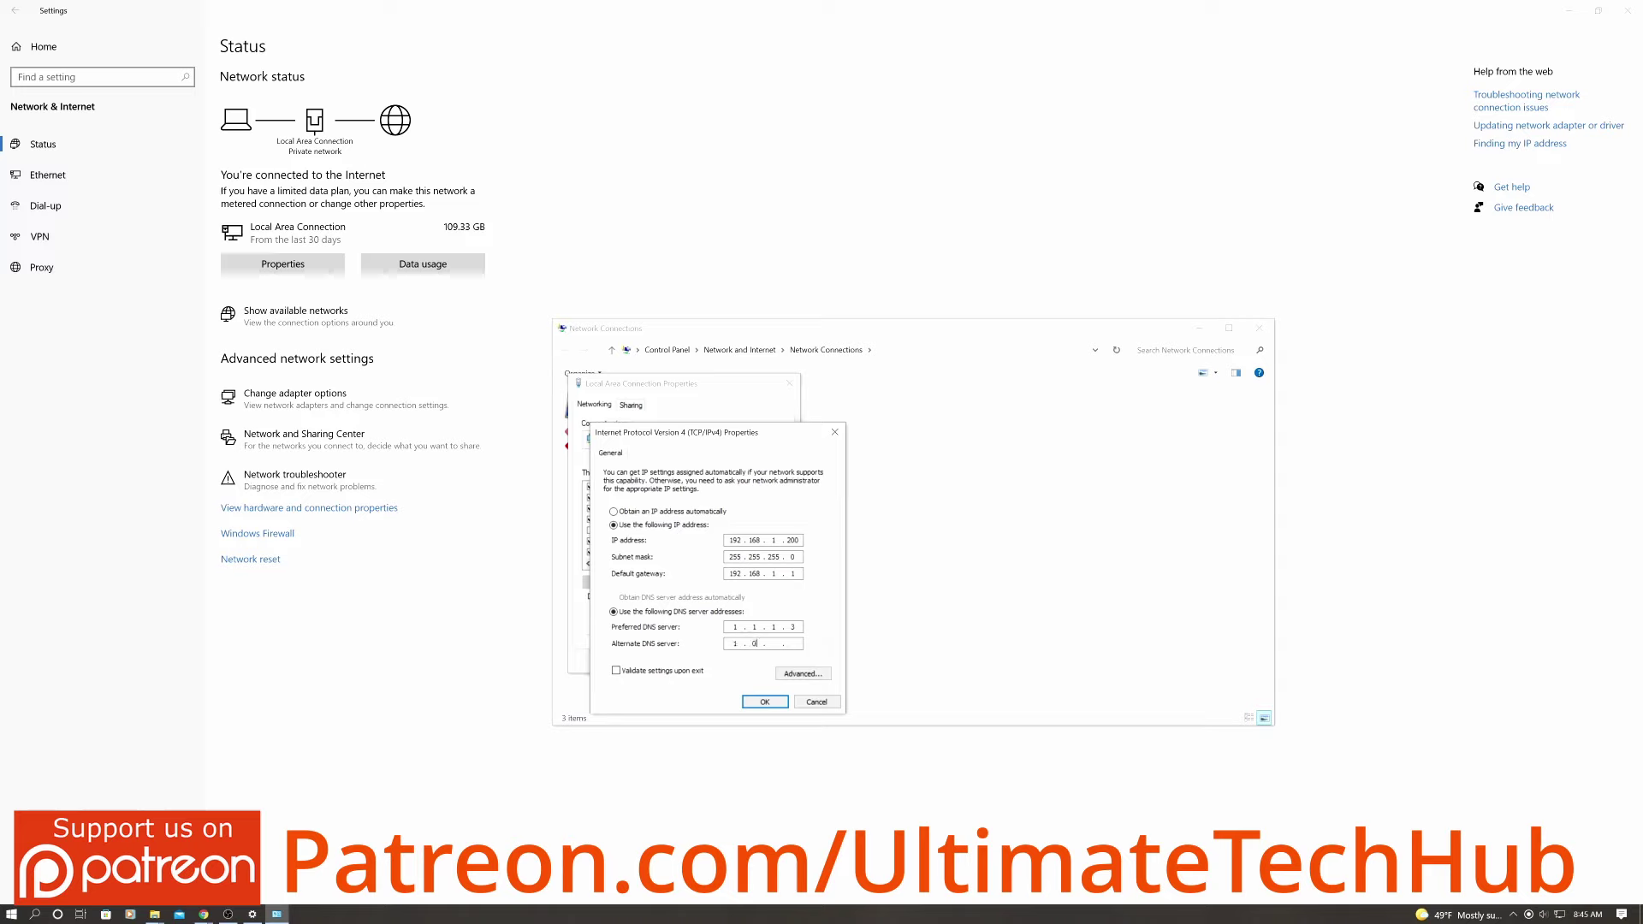
type("3")
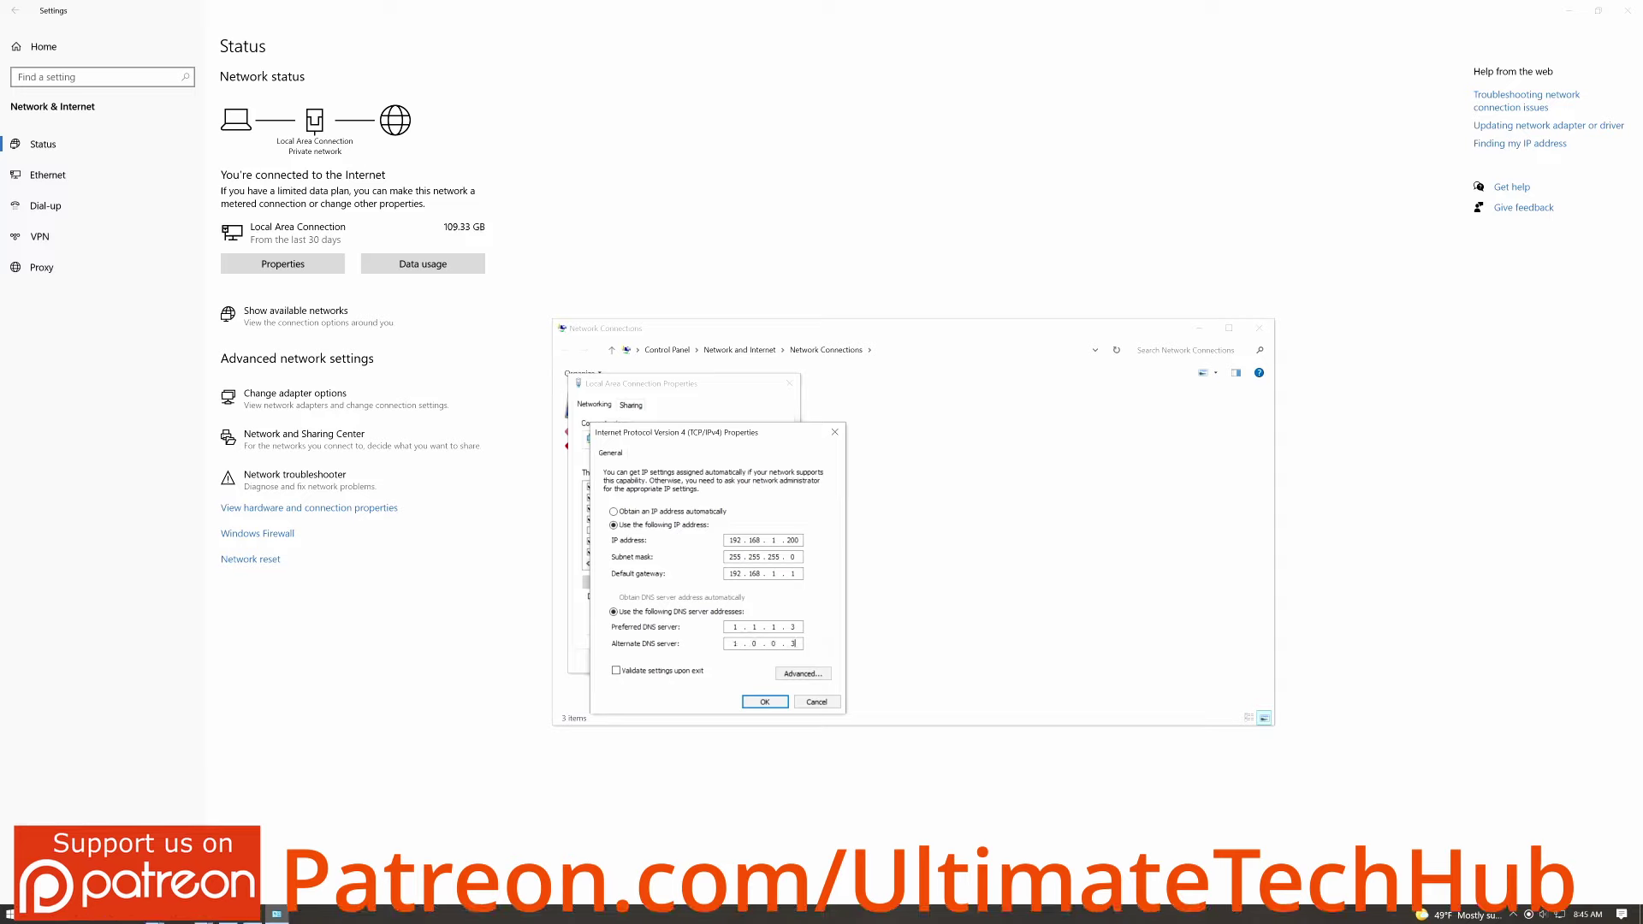
- Save the IPv4 settings, close the adapter windows, and reopen the network properties page
left_click(780, 702)
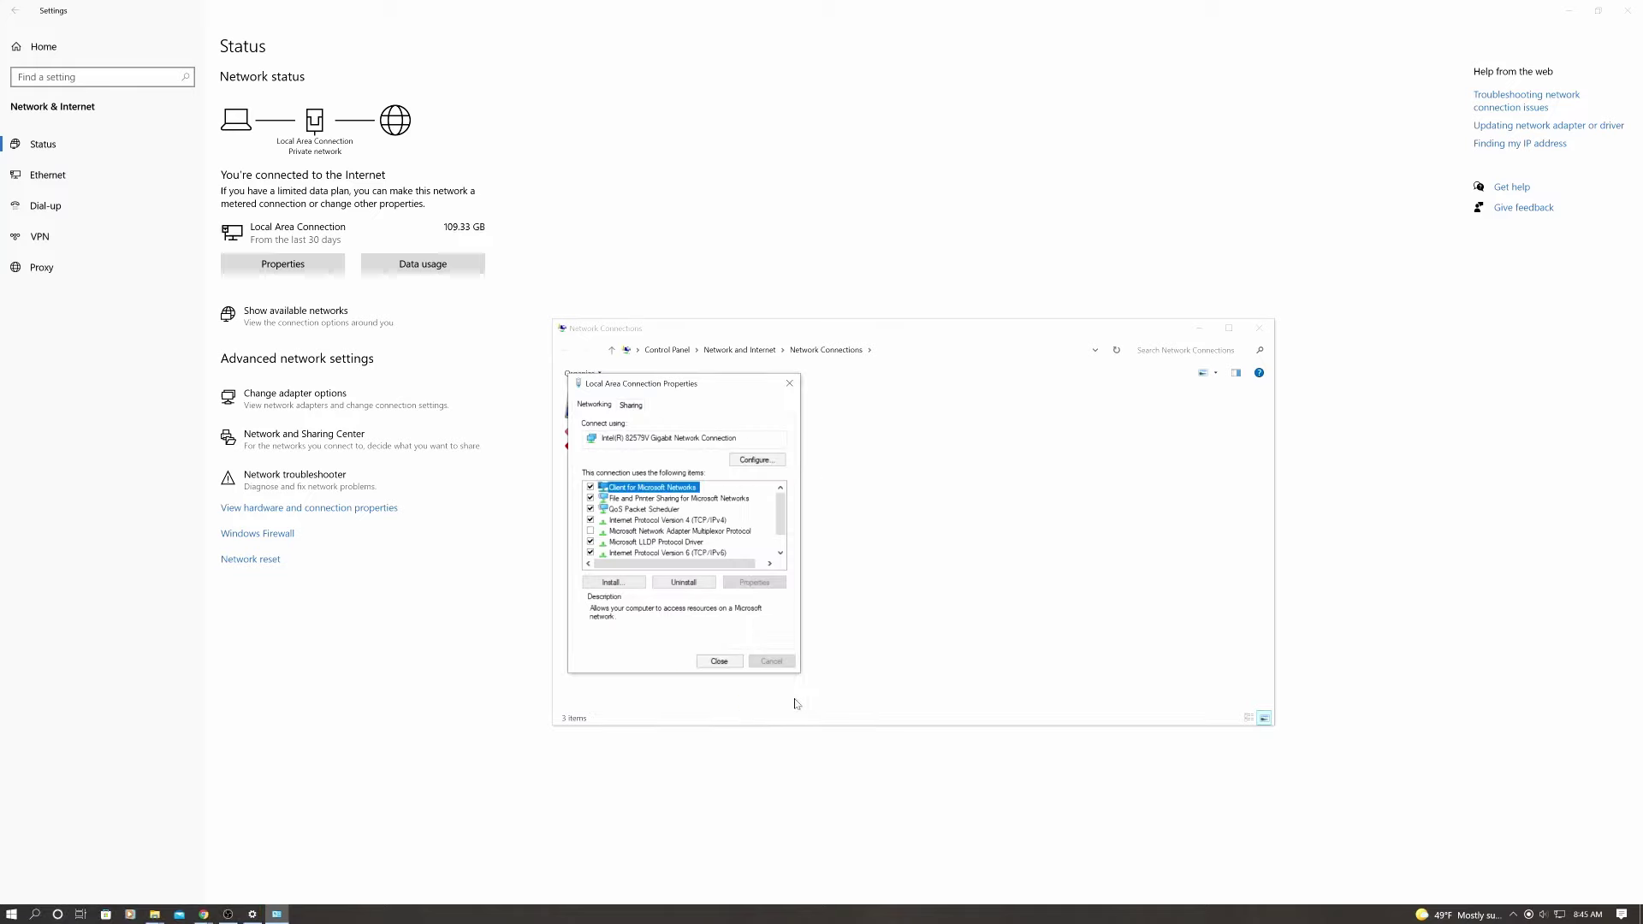
left_click(719, 662)
key("alt+F4")
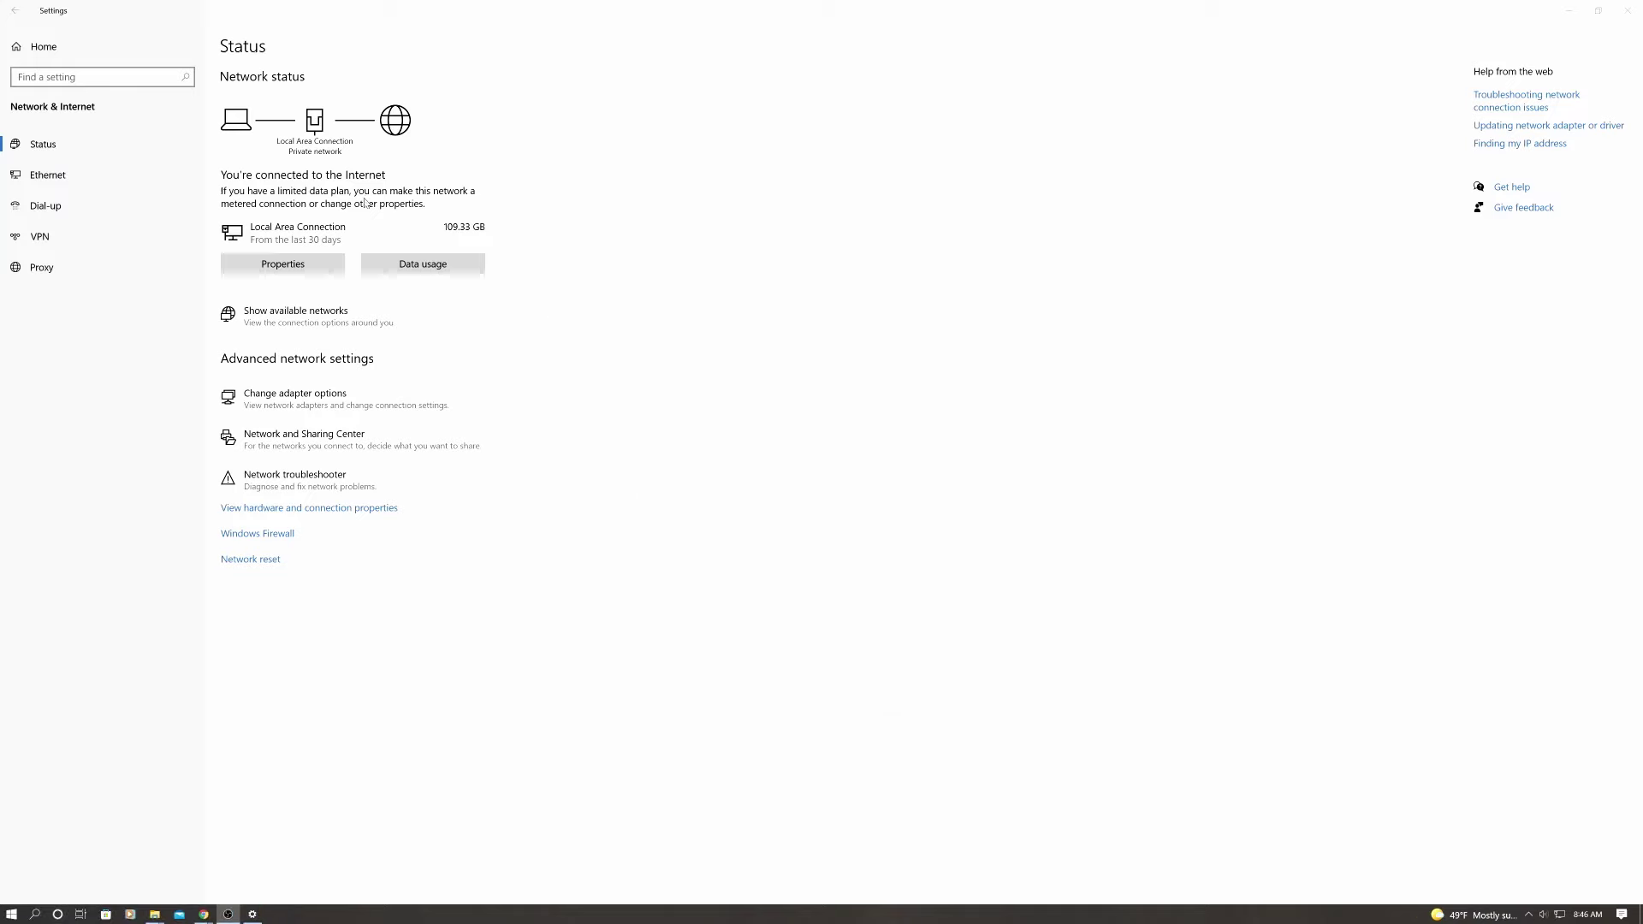
left_click(290, 266)
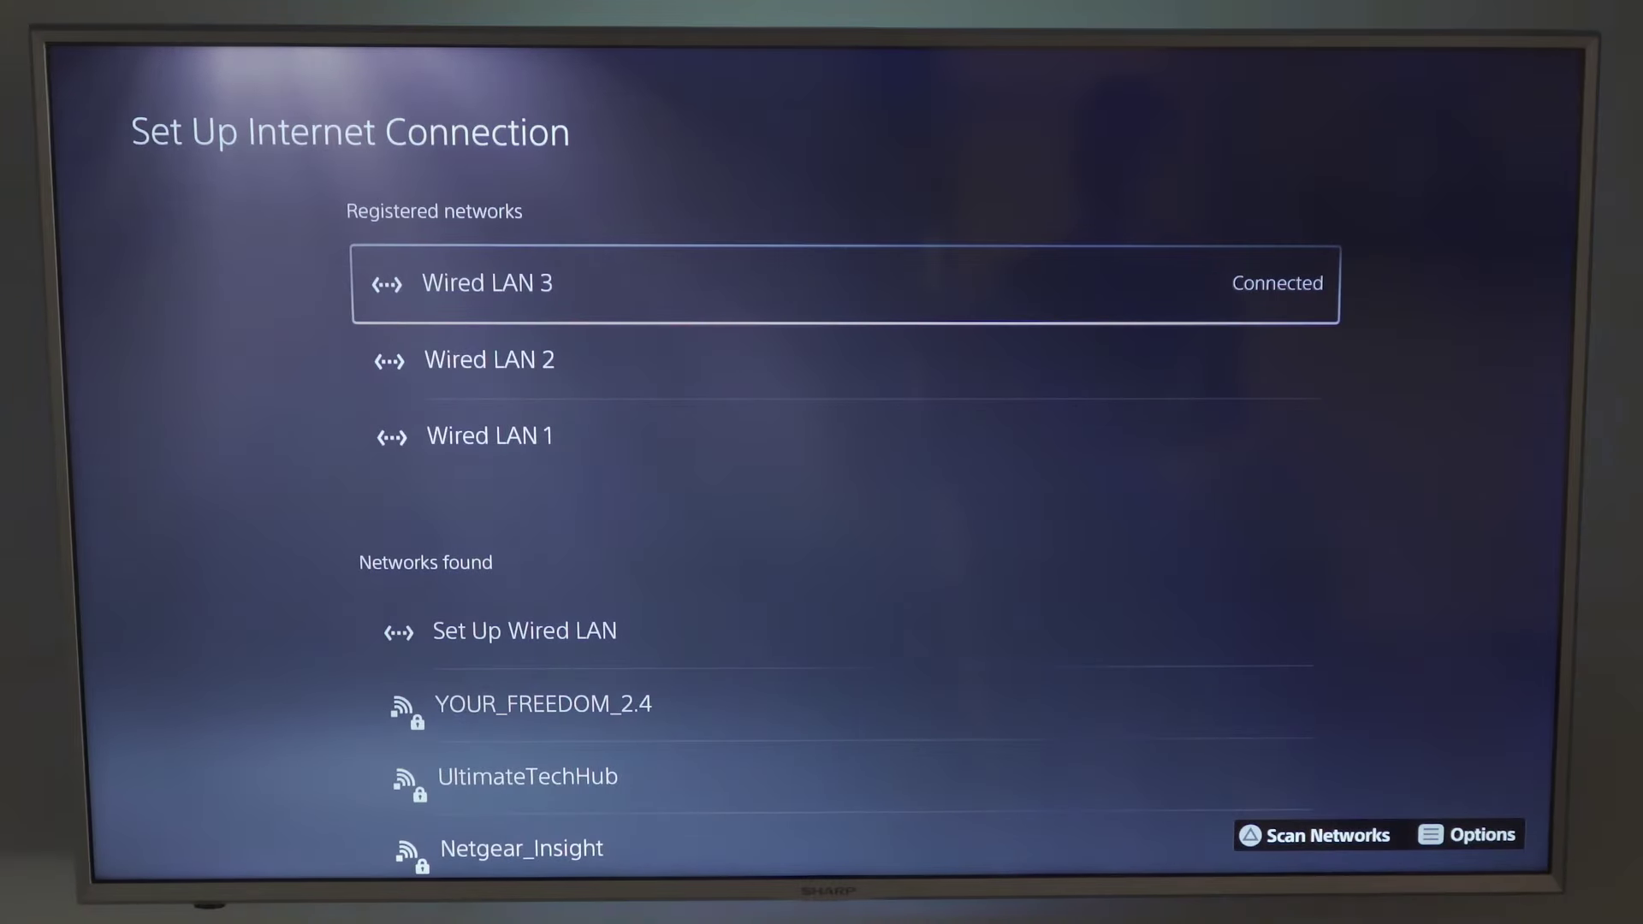
- In Wired LAN 3's Advanced Settings, set IP Address Settings to Manual
key("Menu")
key("Return")
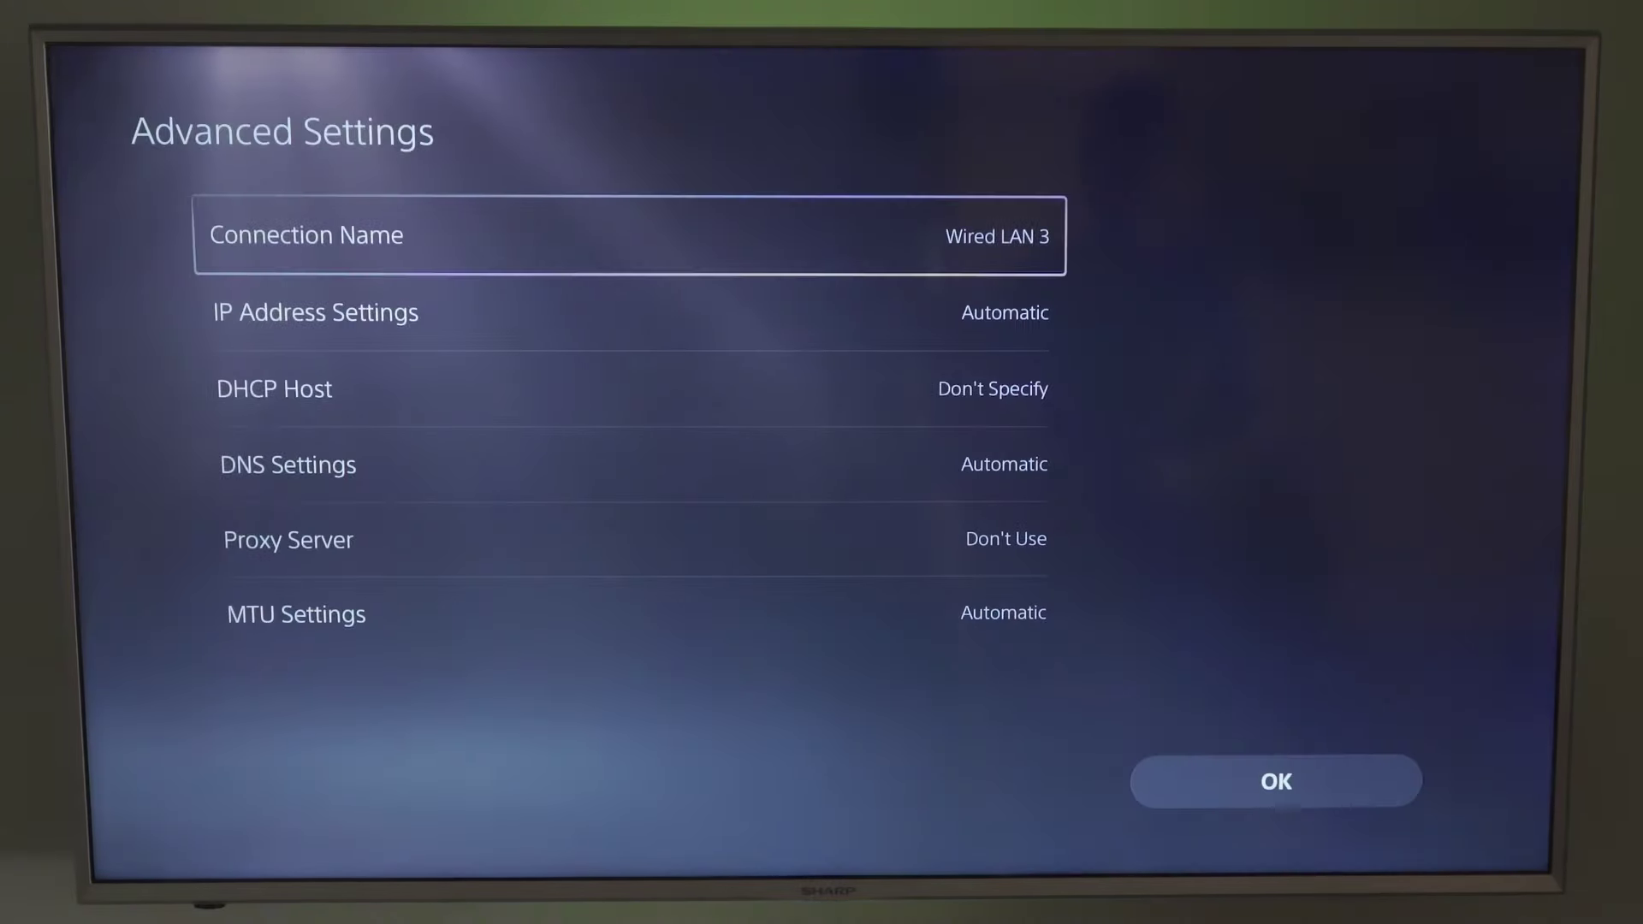
key("Down")
key("Return")
key("Down")
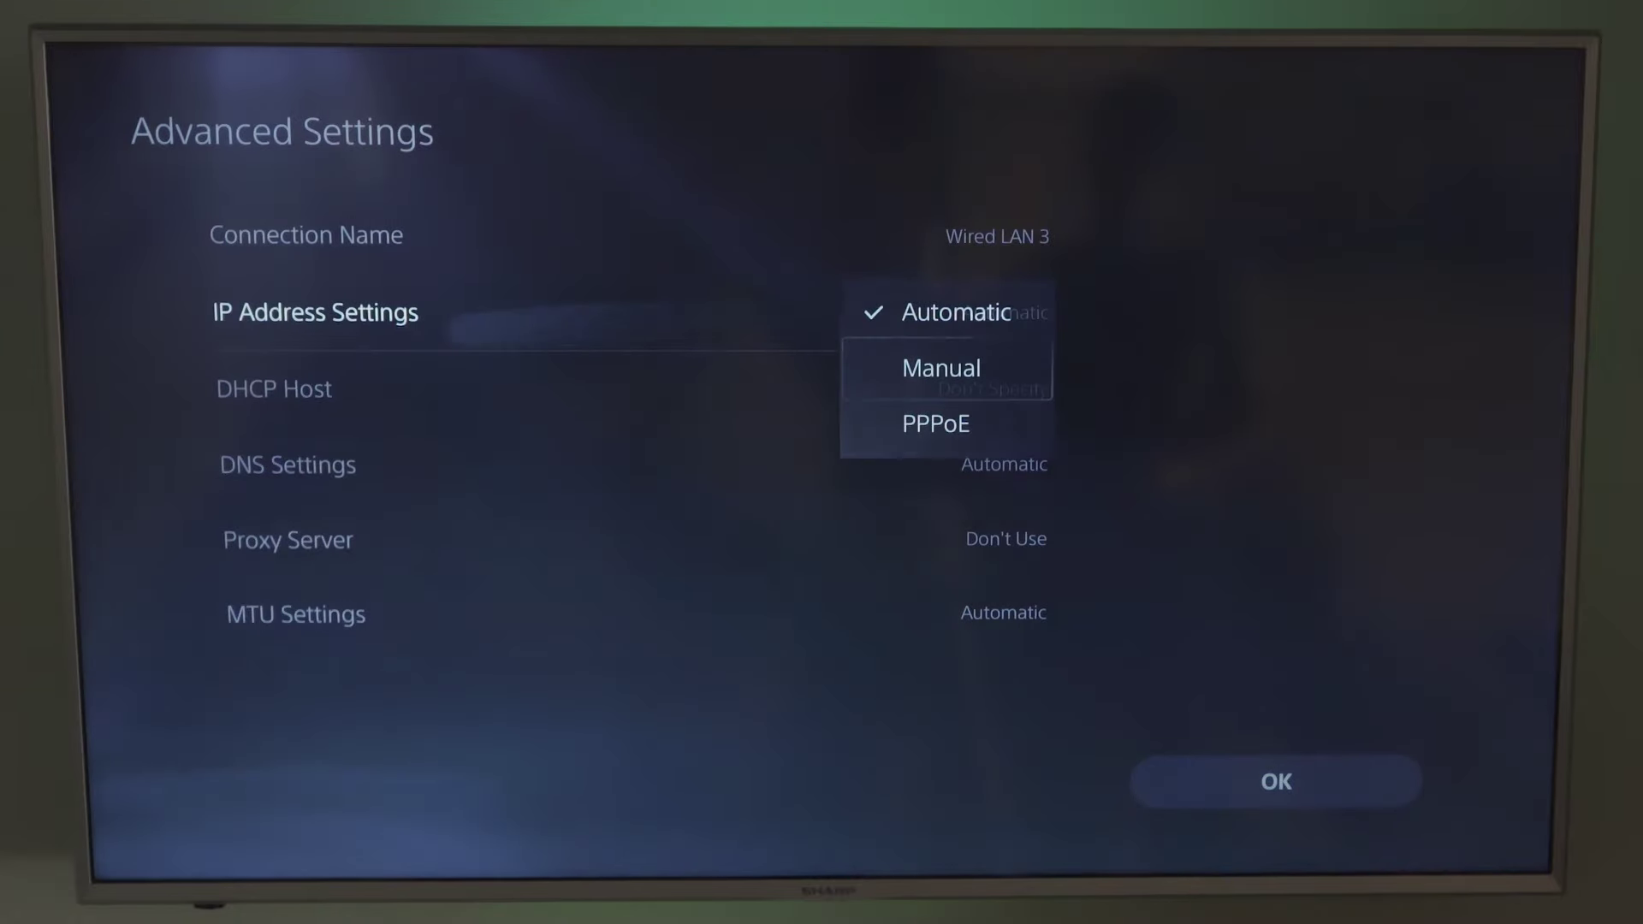
key("Return")
- Enter 192.168.1.131 as the IPv4 address and confirm it
key("Down")
key("Down")
key("Down")
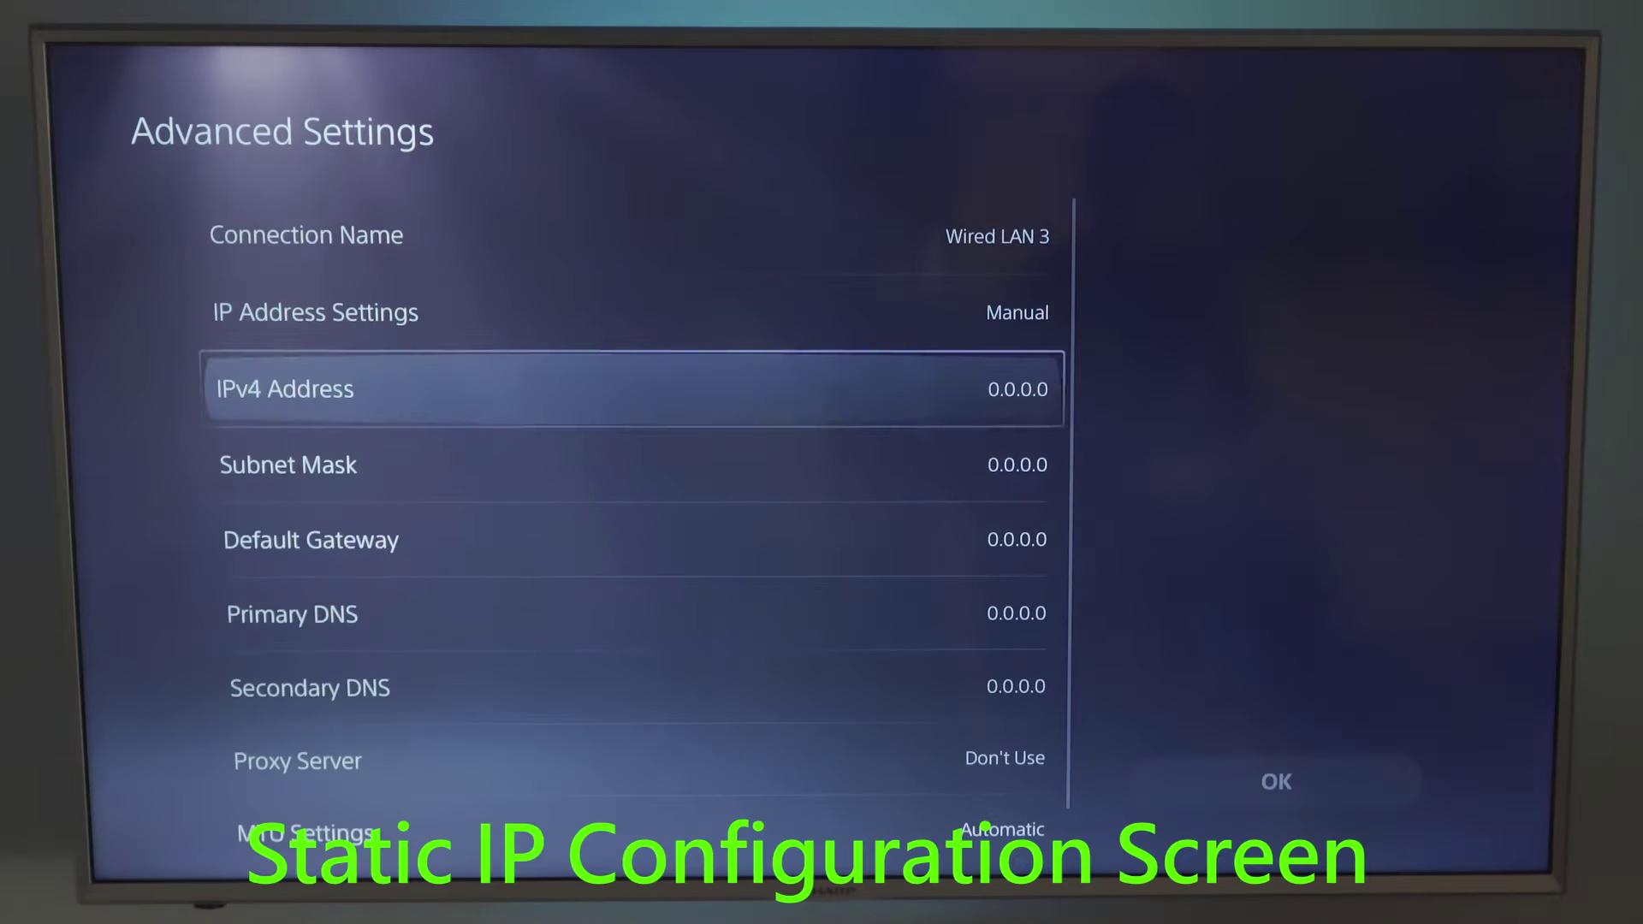
key("Up")
key("Up")
key("Return")
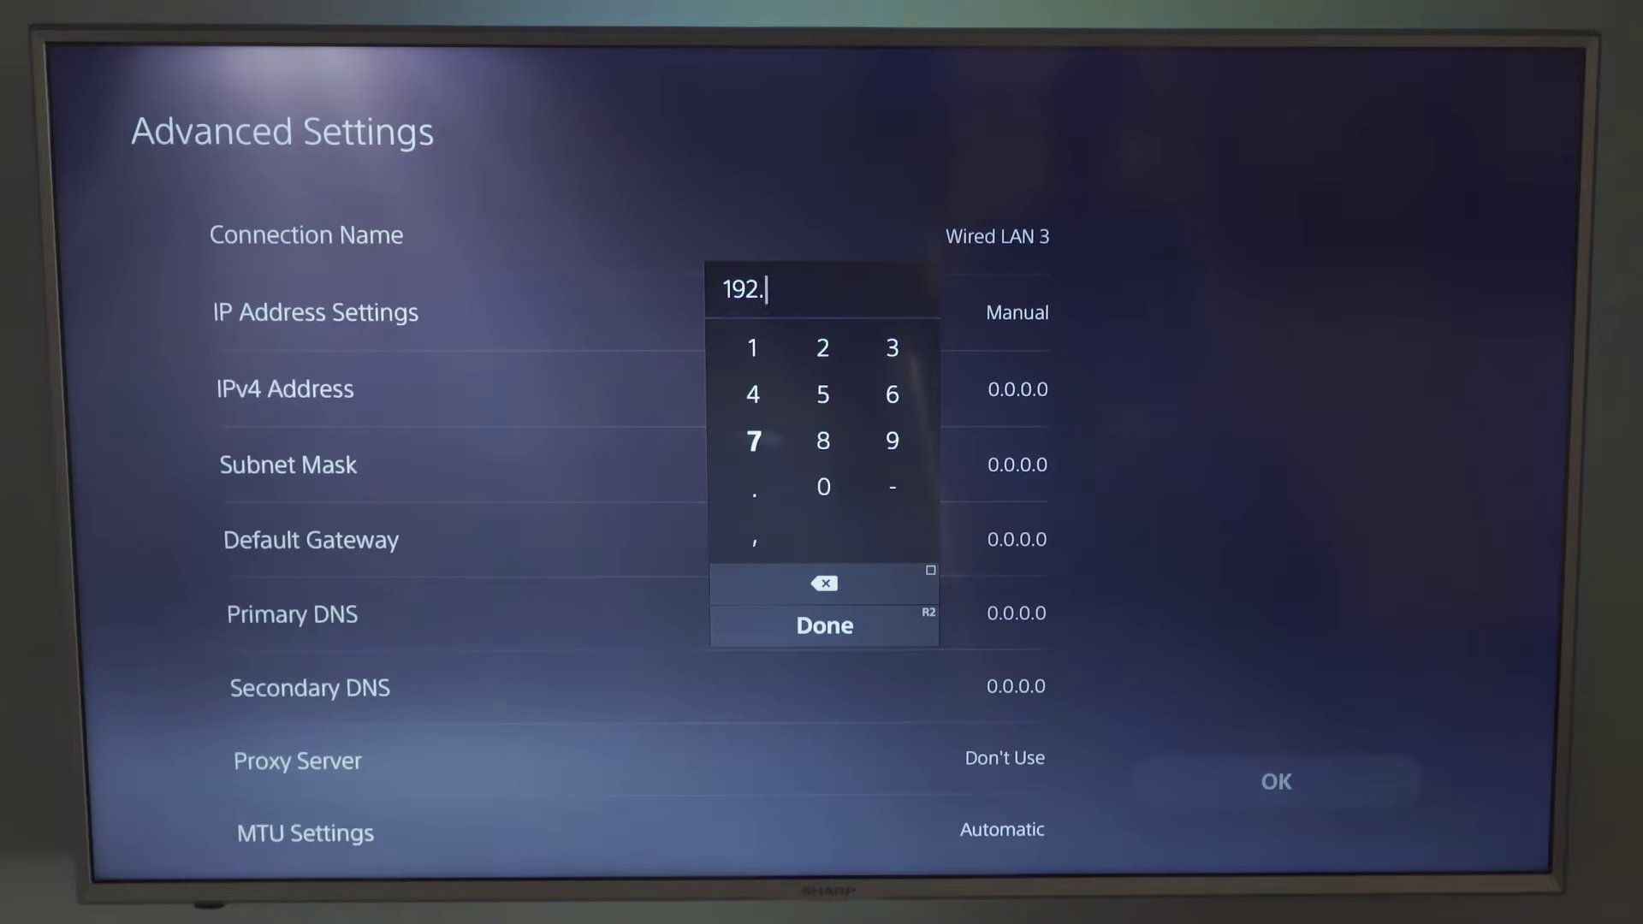
type("192.")
key("Up")
type("1")
key("Right")
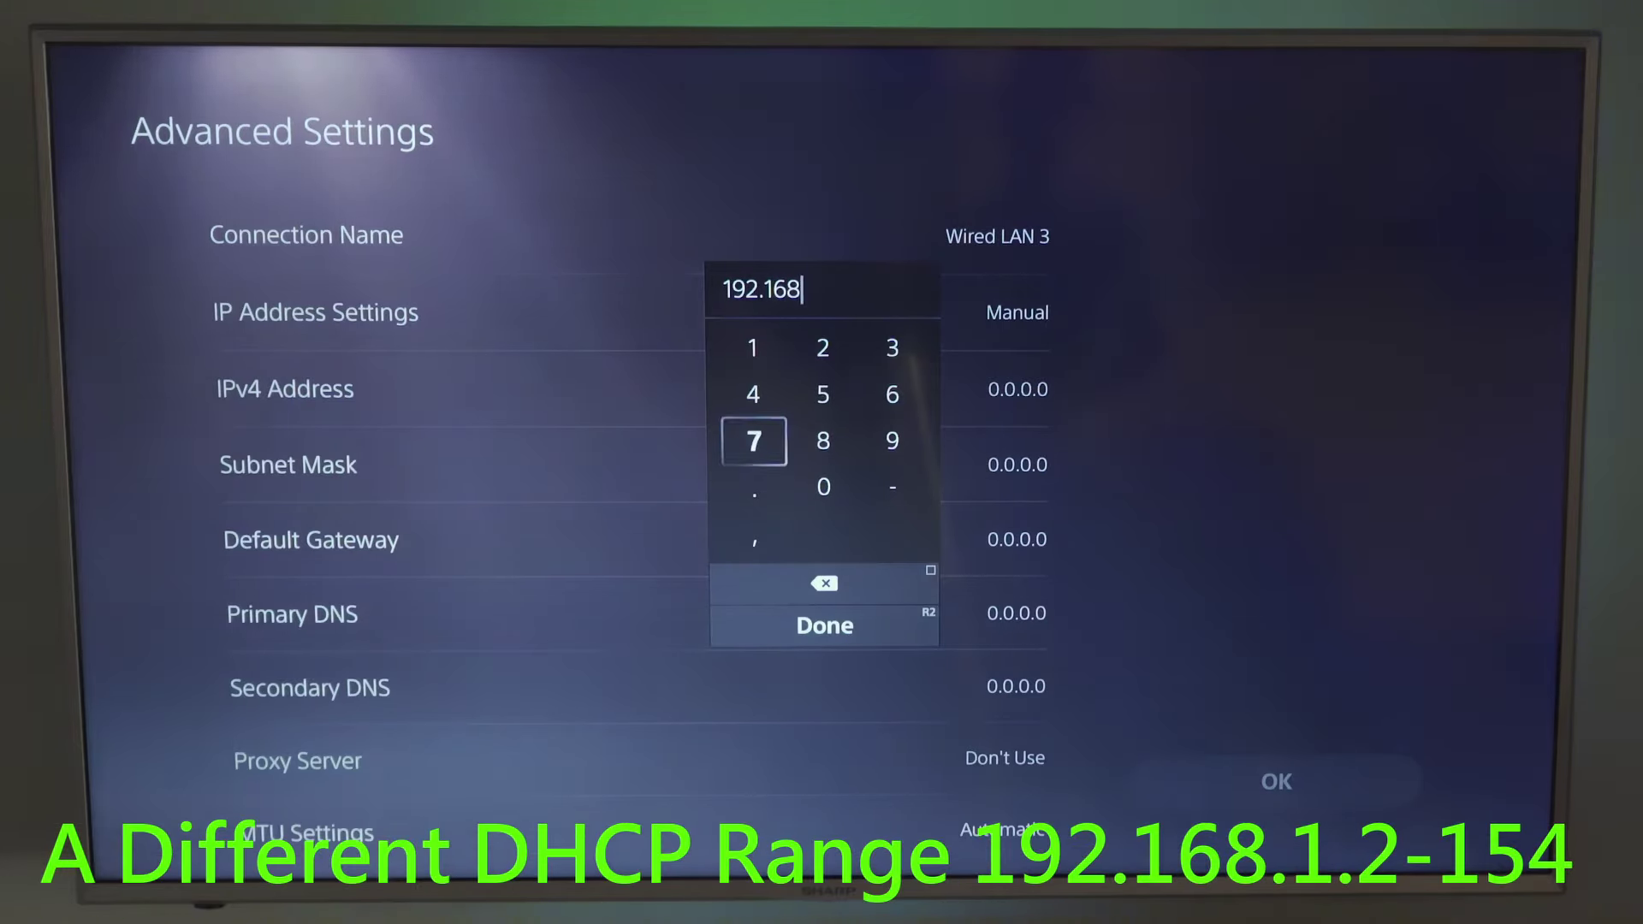
key("Up")
key("Up")
key("Up")
type("1")
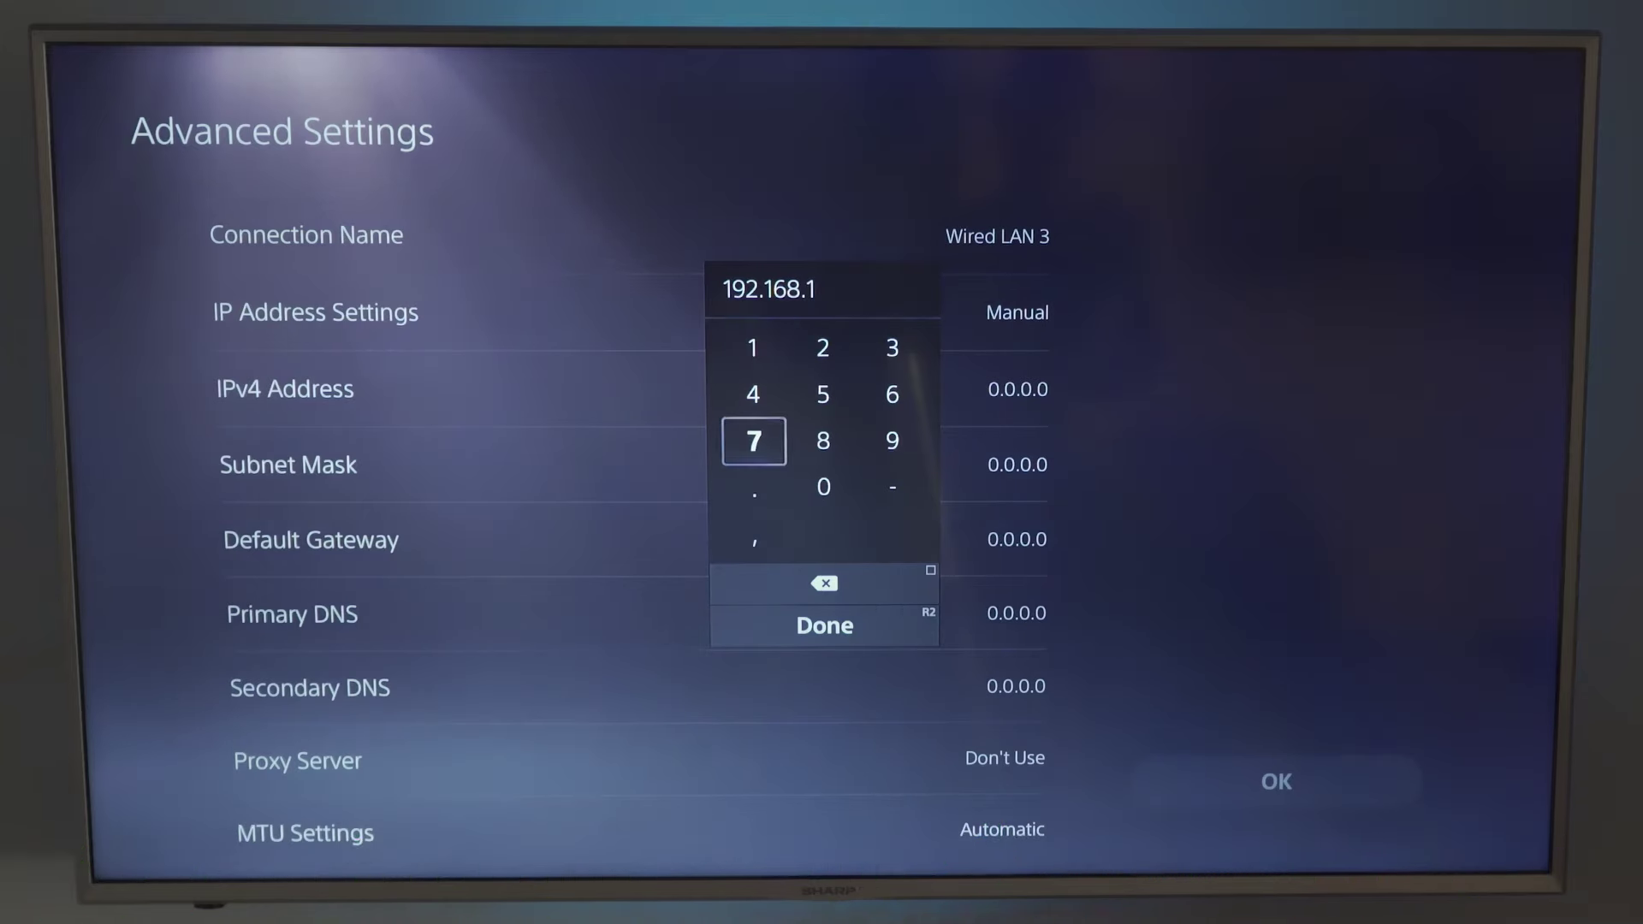
key("Down")
type(".")
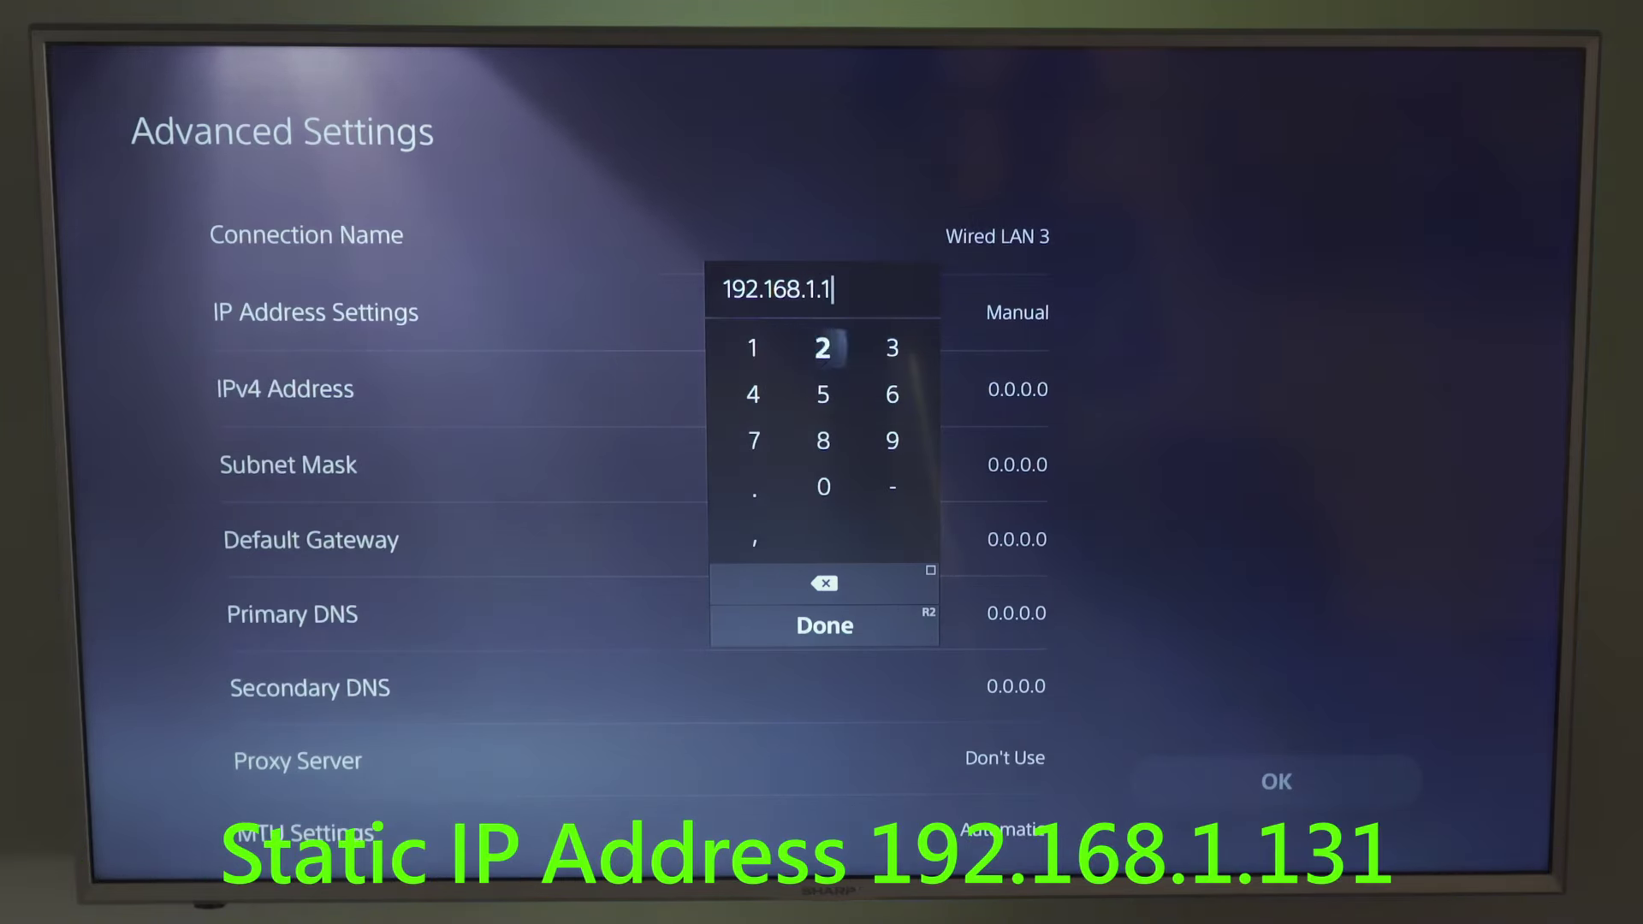
type("131")
key("Down")
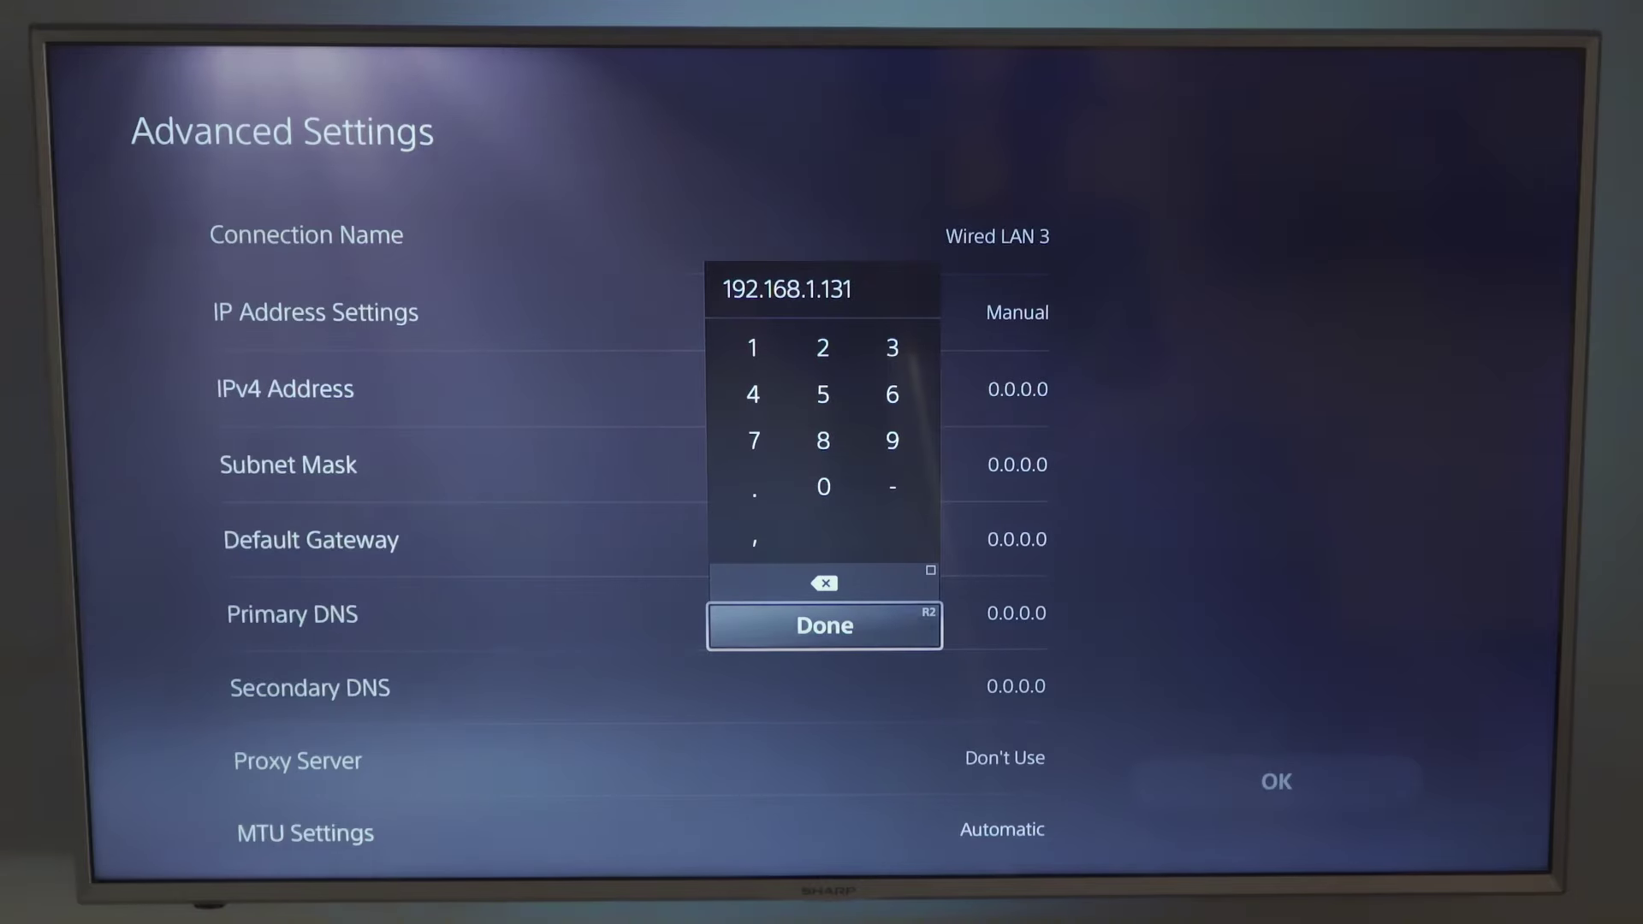
key("Return")
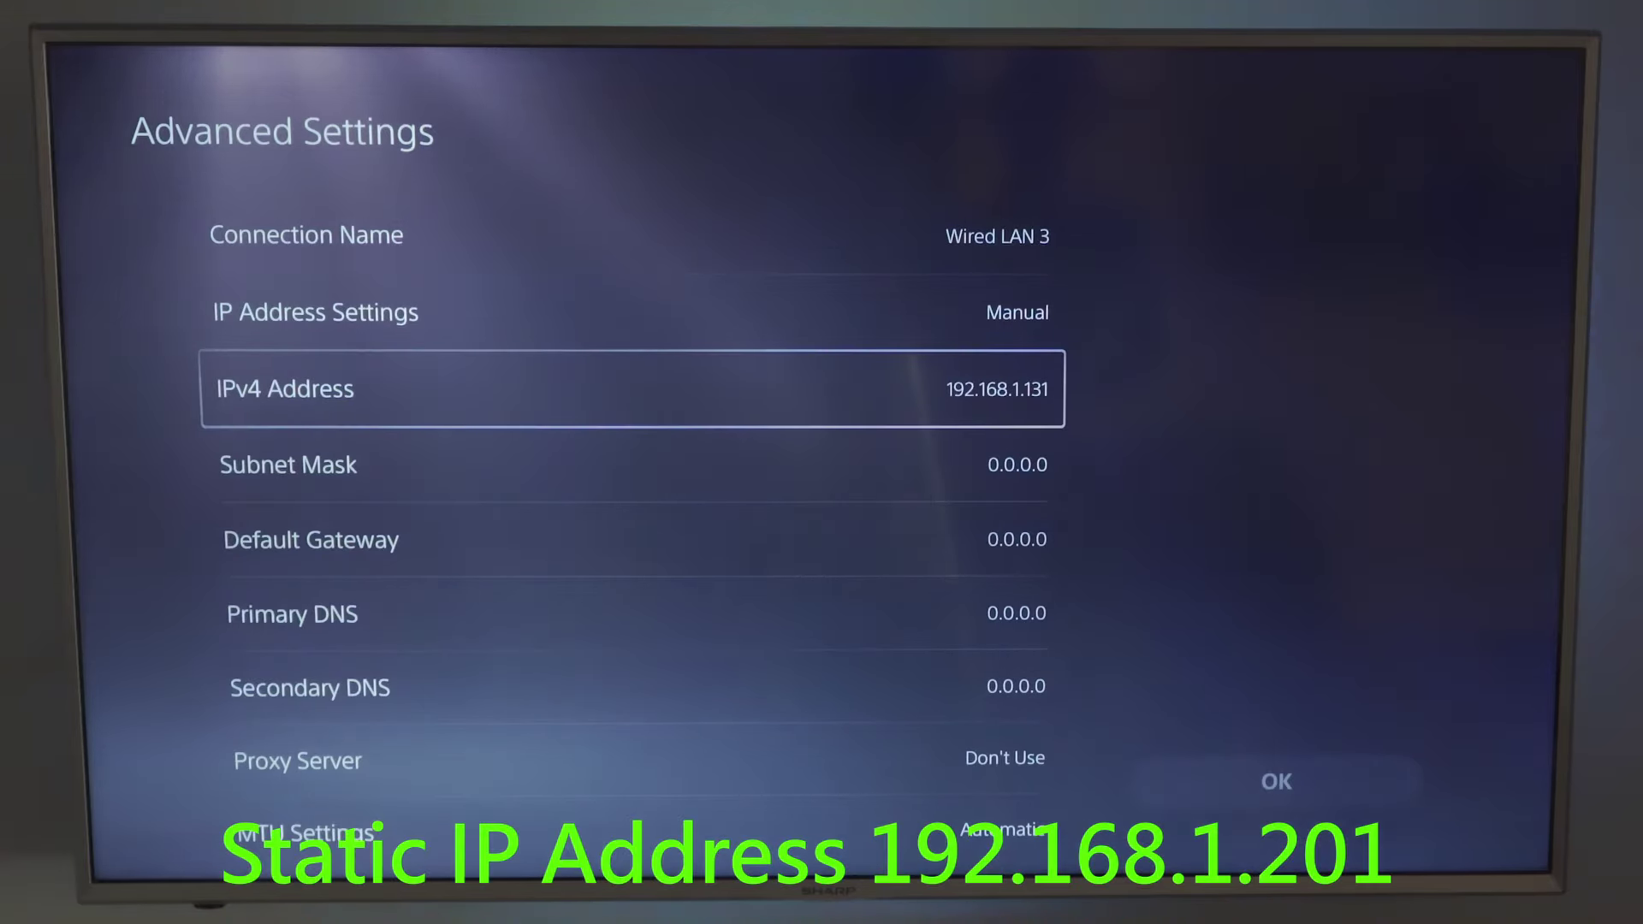
- Set subnet mask 255.255.255.0 and default gateway 192.168.1.1
key("Down")
key("Return")
type("2")
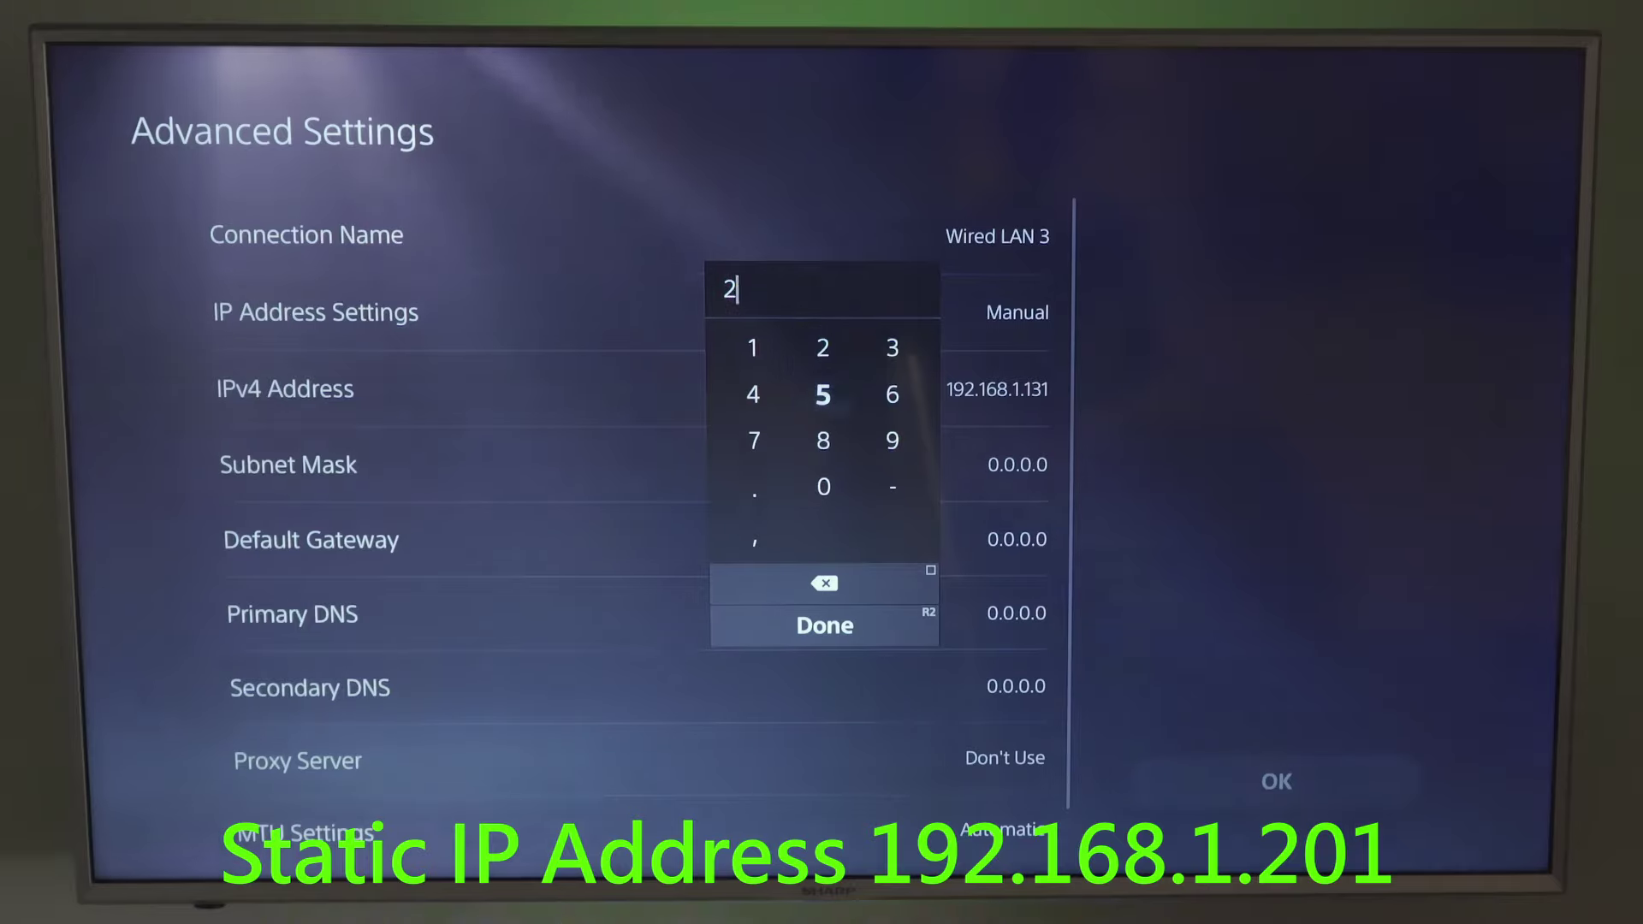
type("55.255.255")
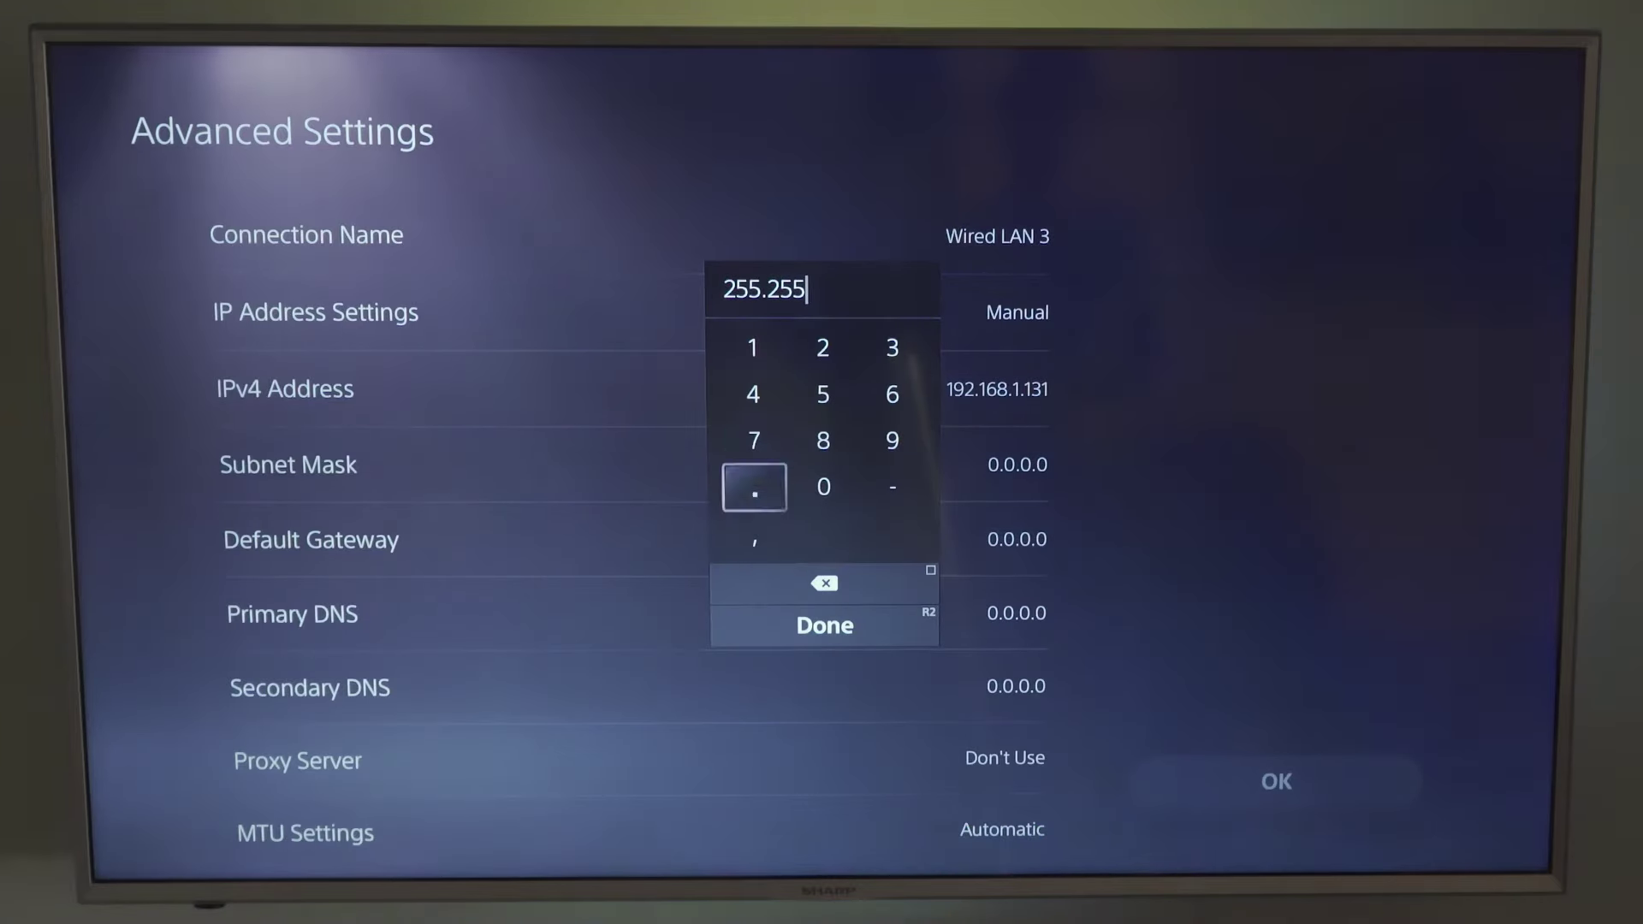
type(".0")
key("Return")
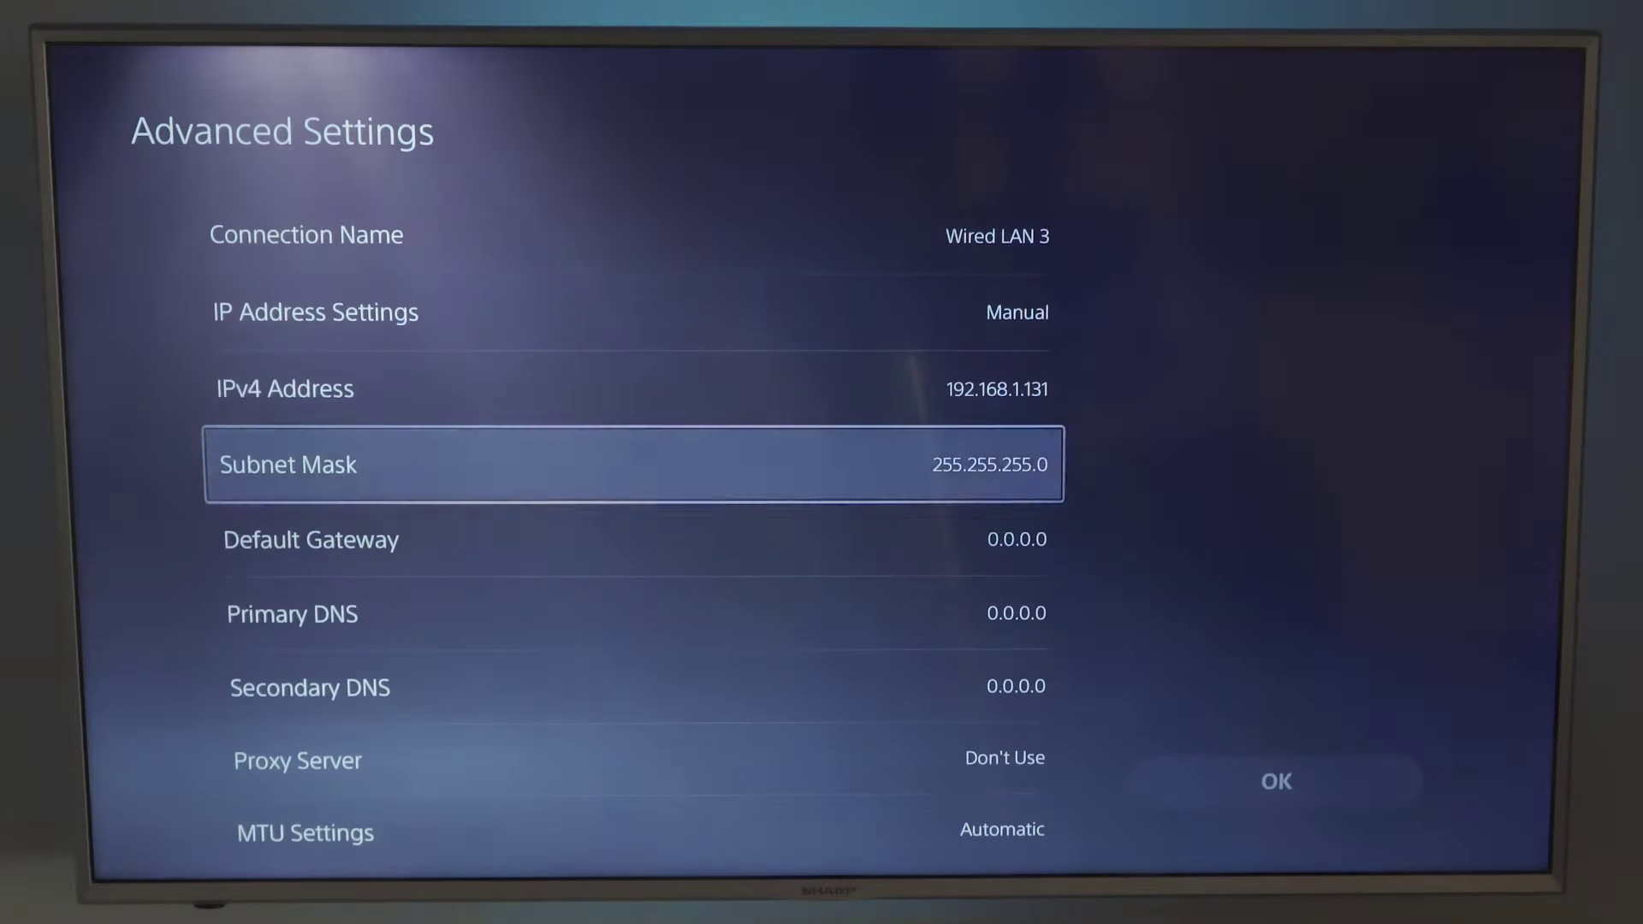
key("Down")
key("Return")
type("19")
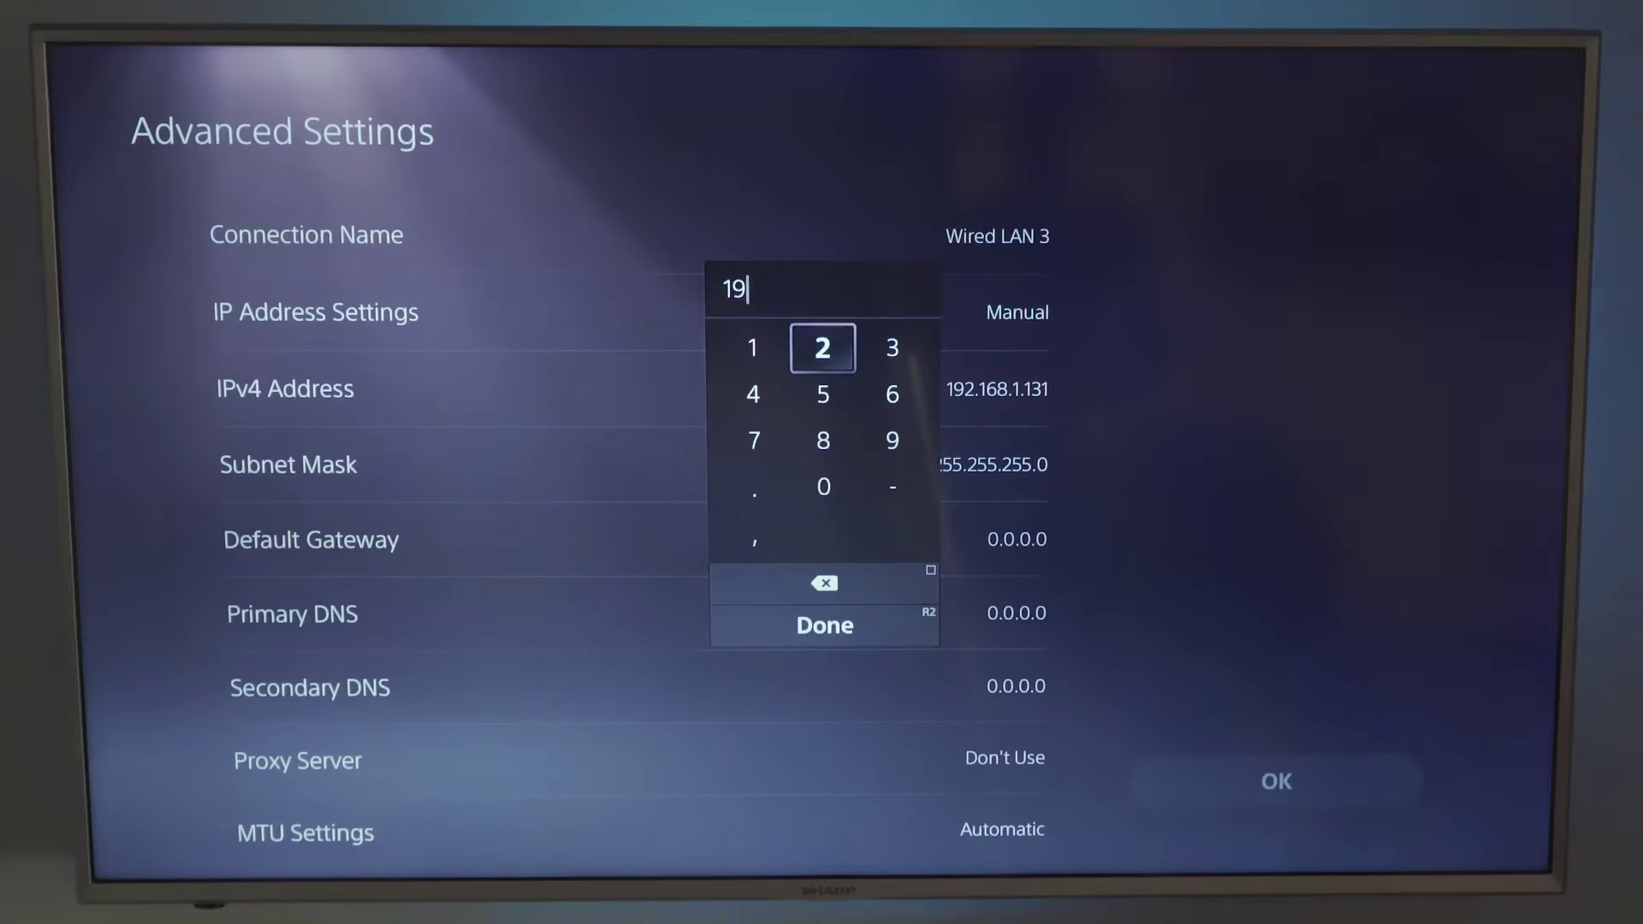
type("2.168")
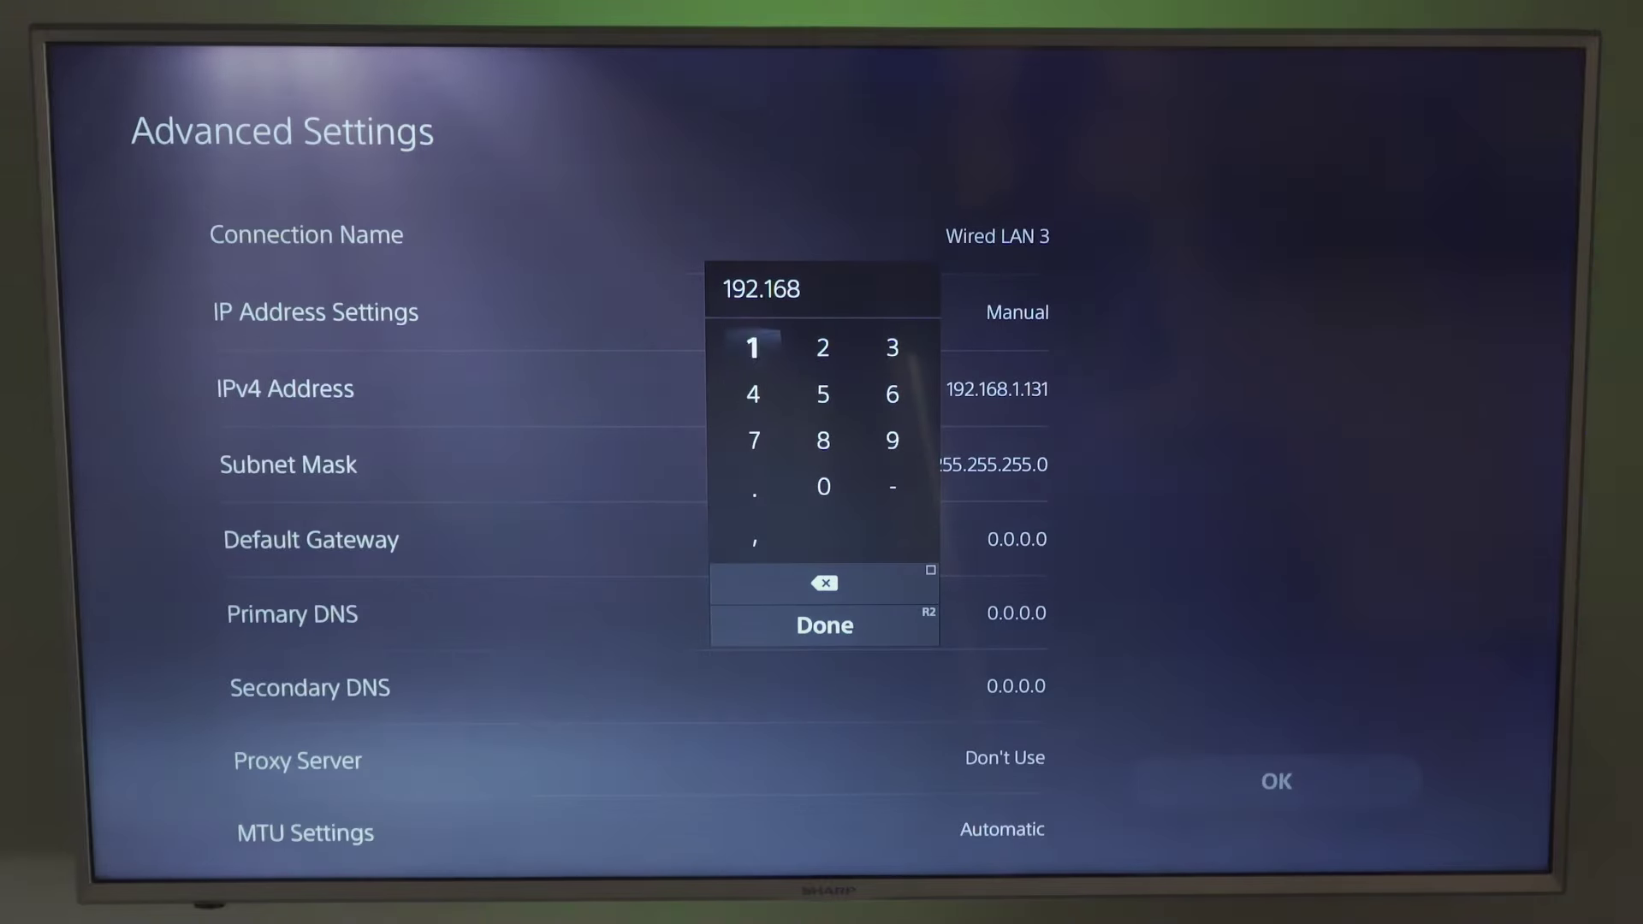
type(".1.1")
key("Return")
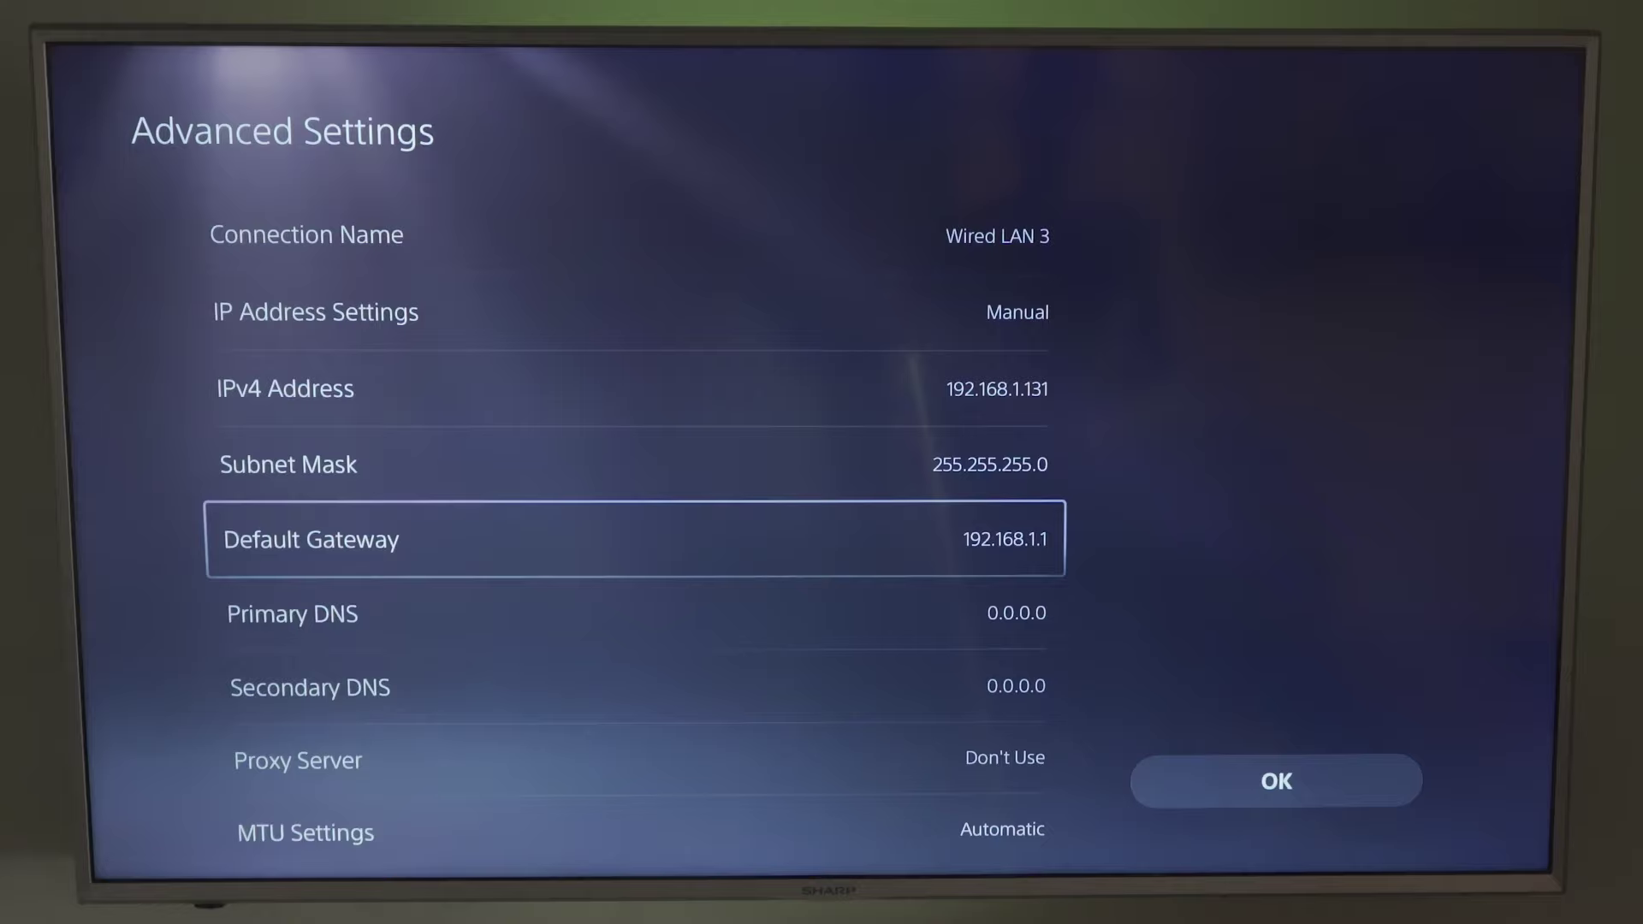
- Set primary DNS 1.1.1.3 and secondary DNS 1.0.0.3, then save and connect
key("Down")
key("Return")
type("1.1")
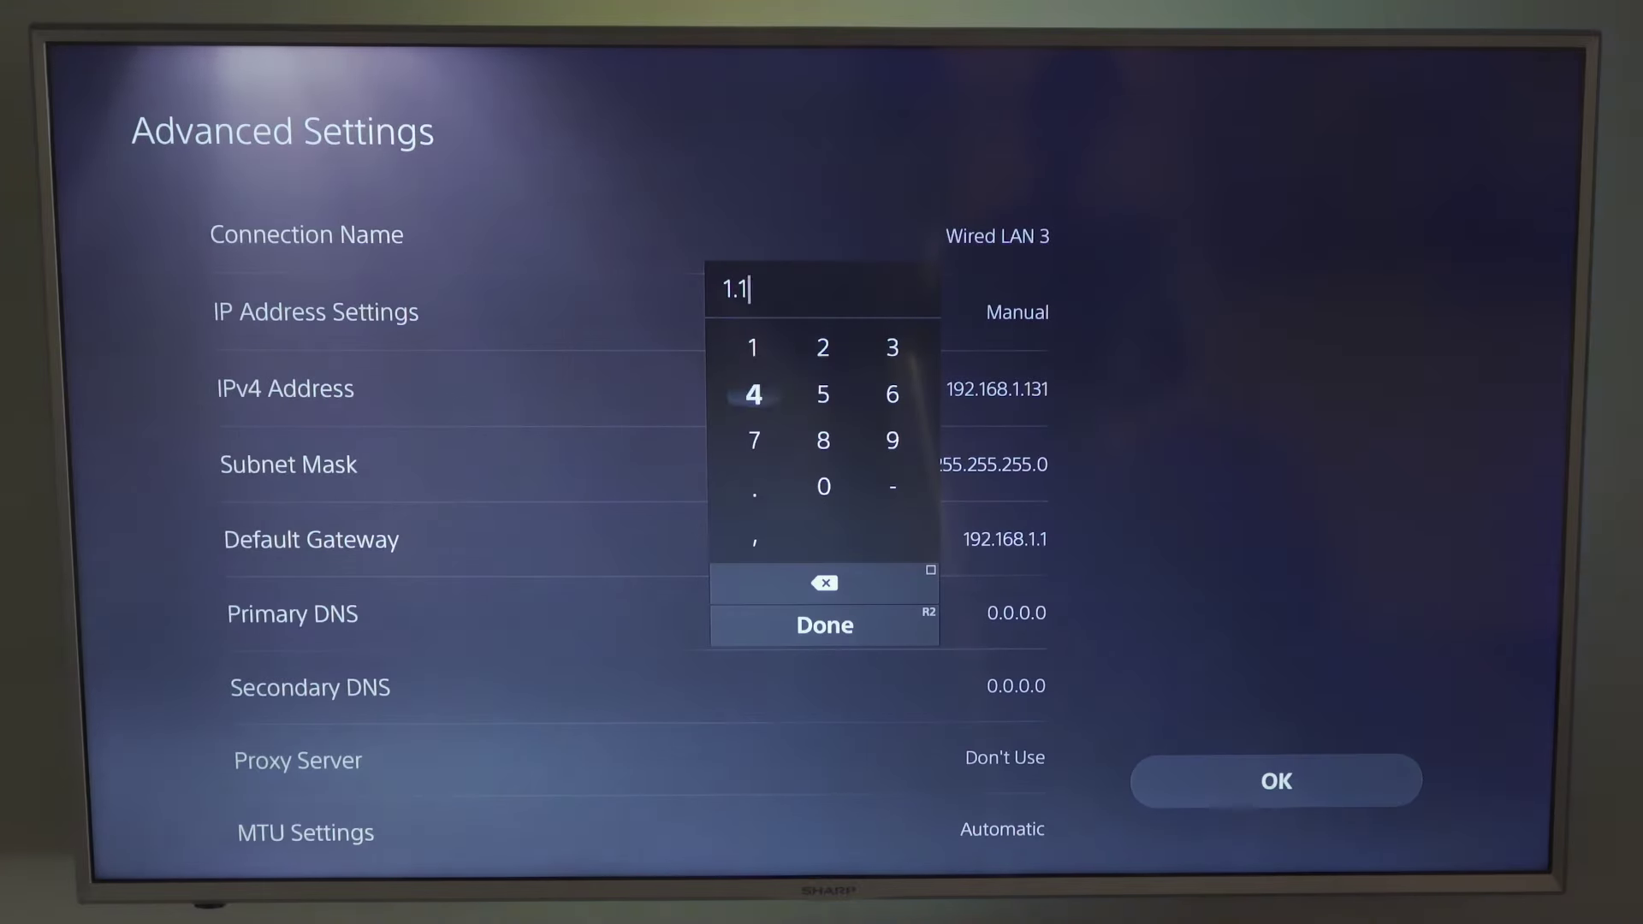
type(".1.3")
key("Return")
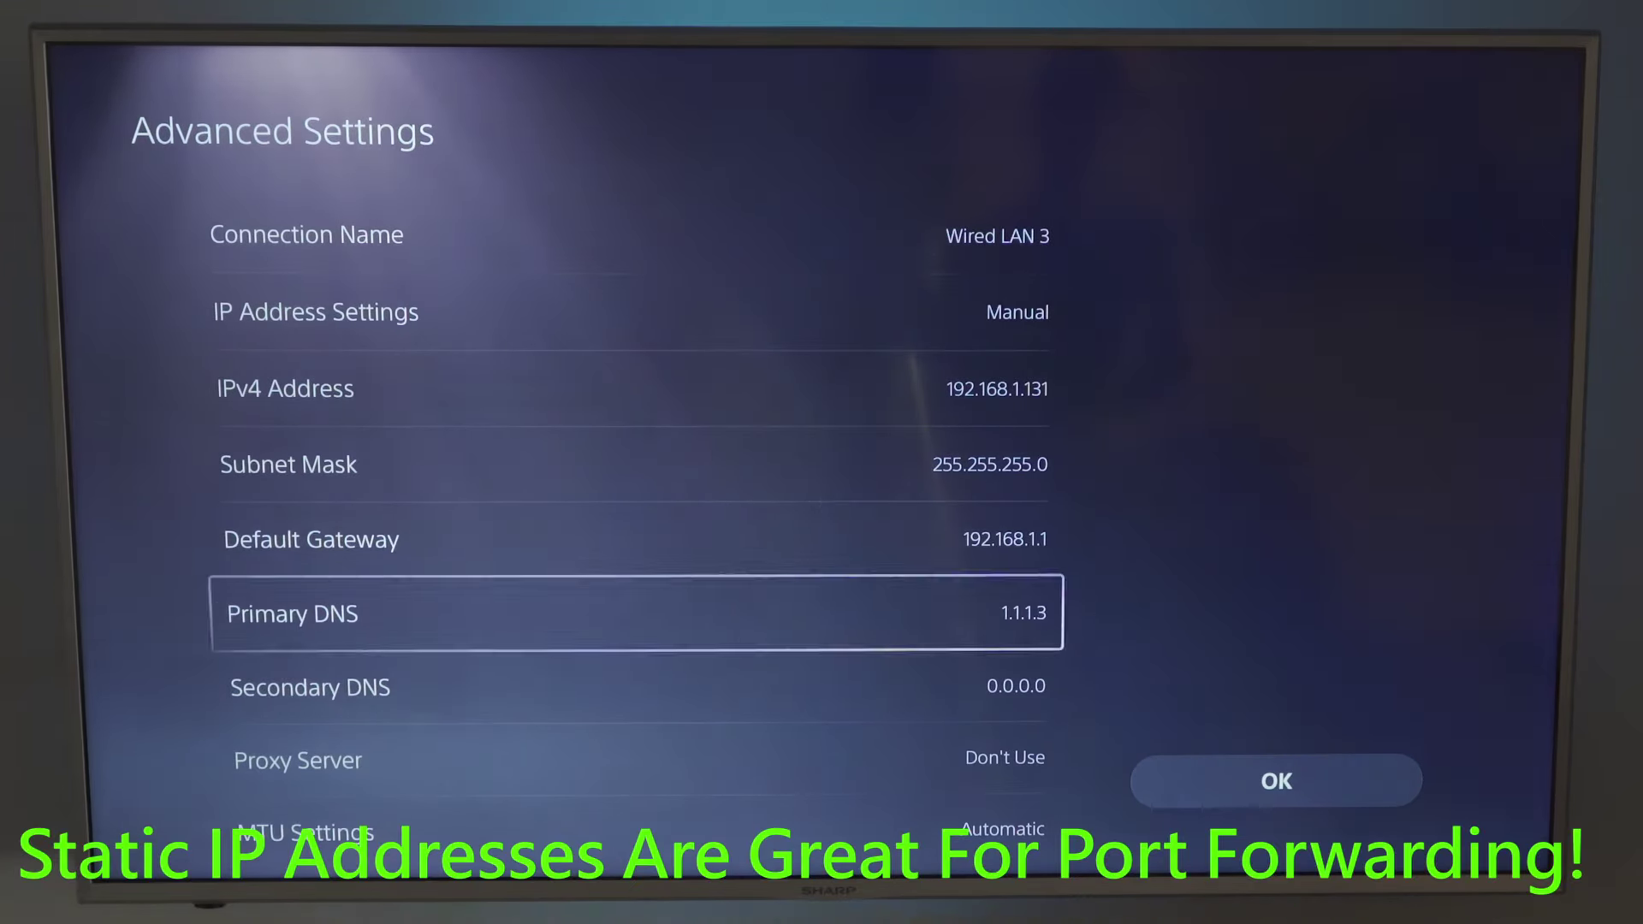
key("Down")
key("Return")
type("1.0.0.3")
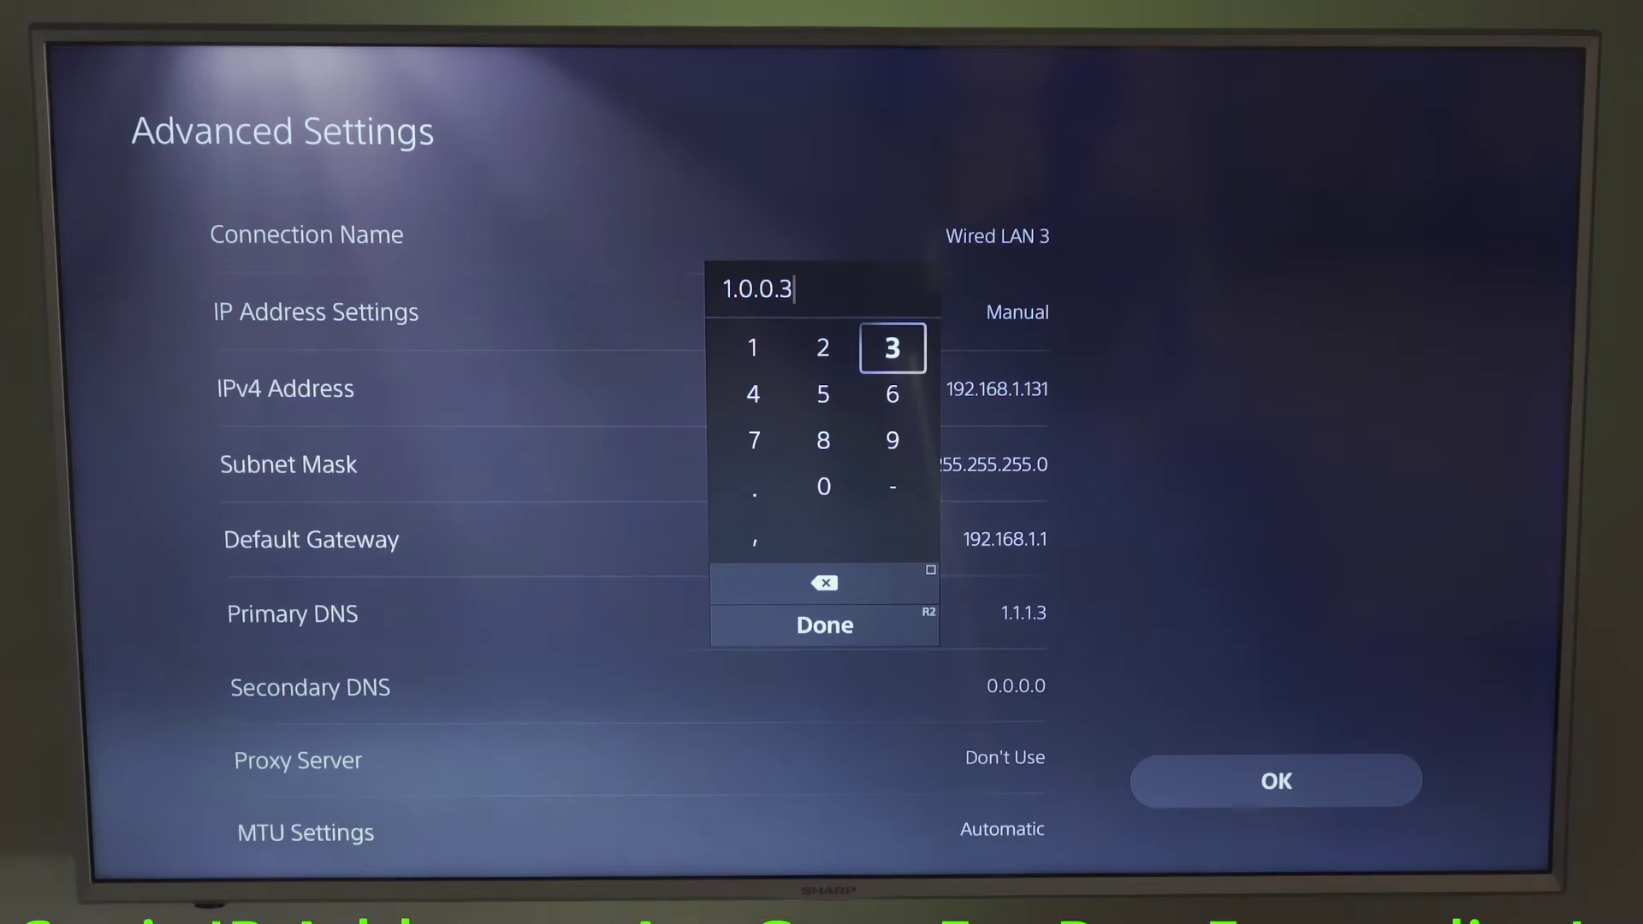
key("Return")
key("Down")
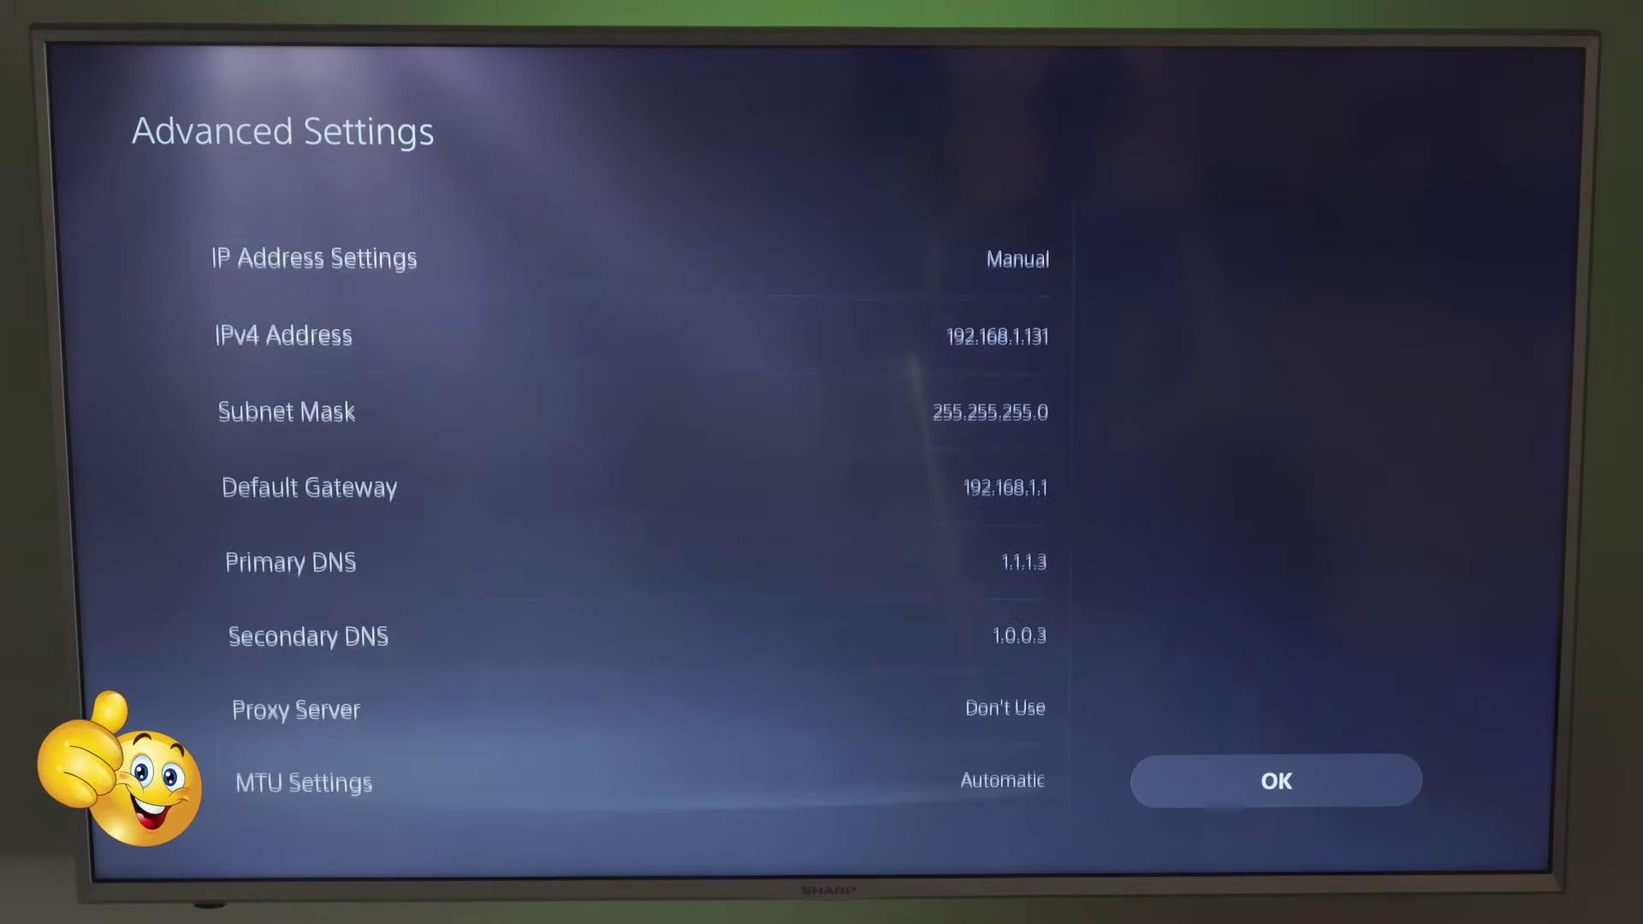
key("Return")
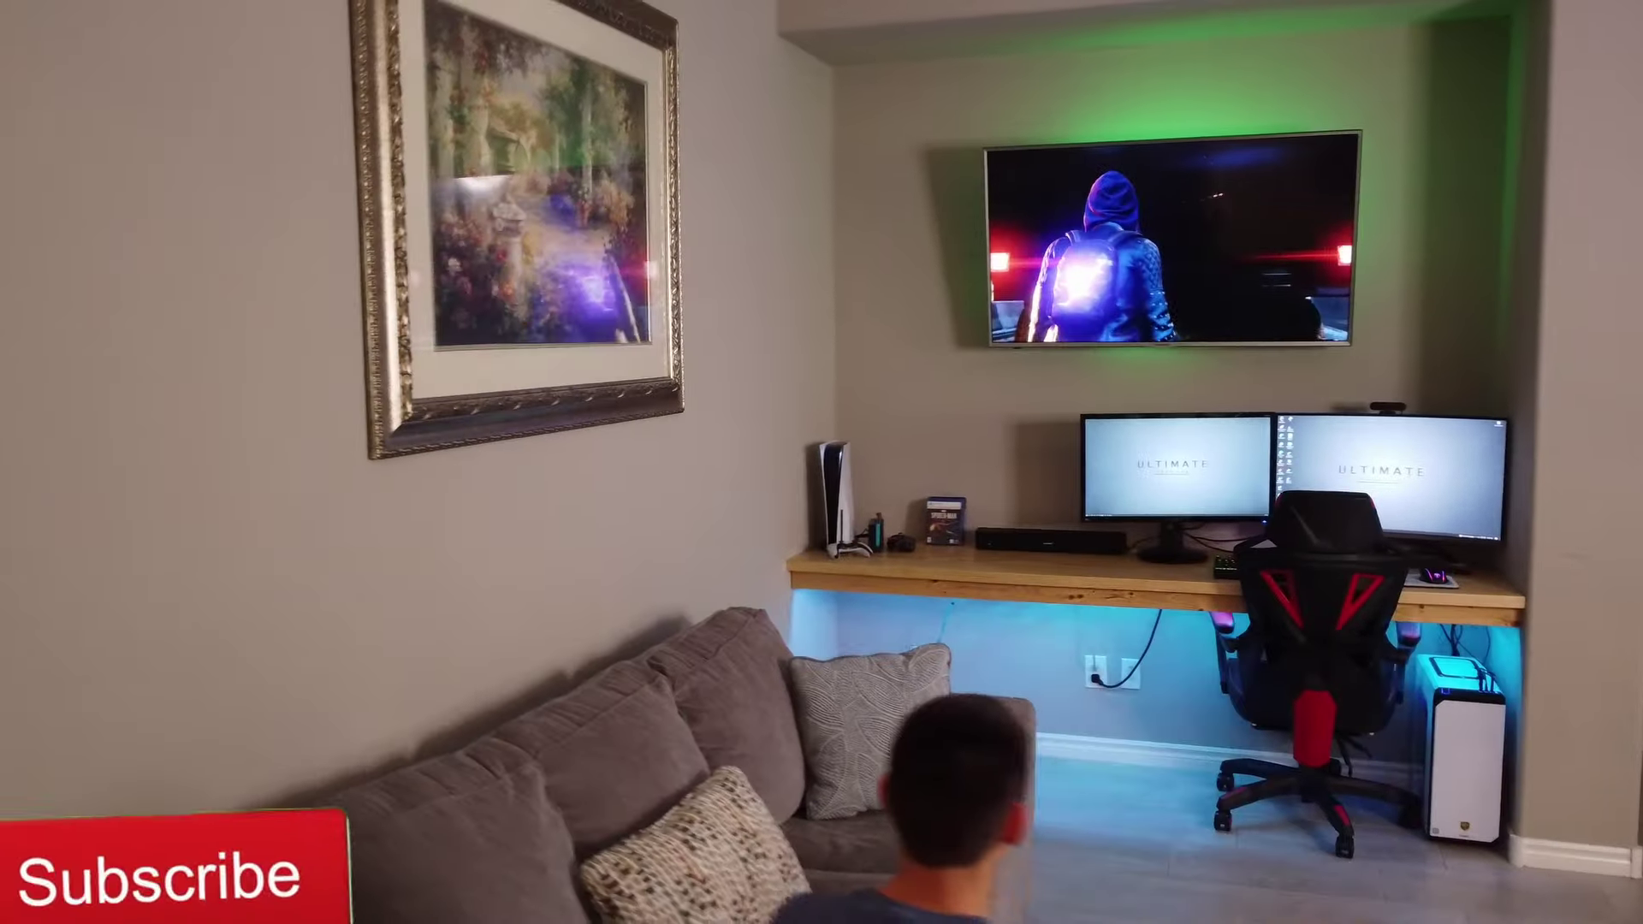